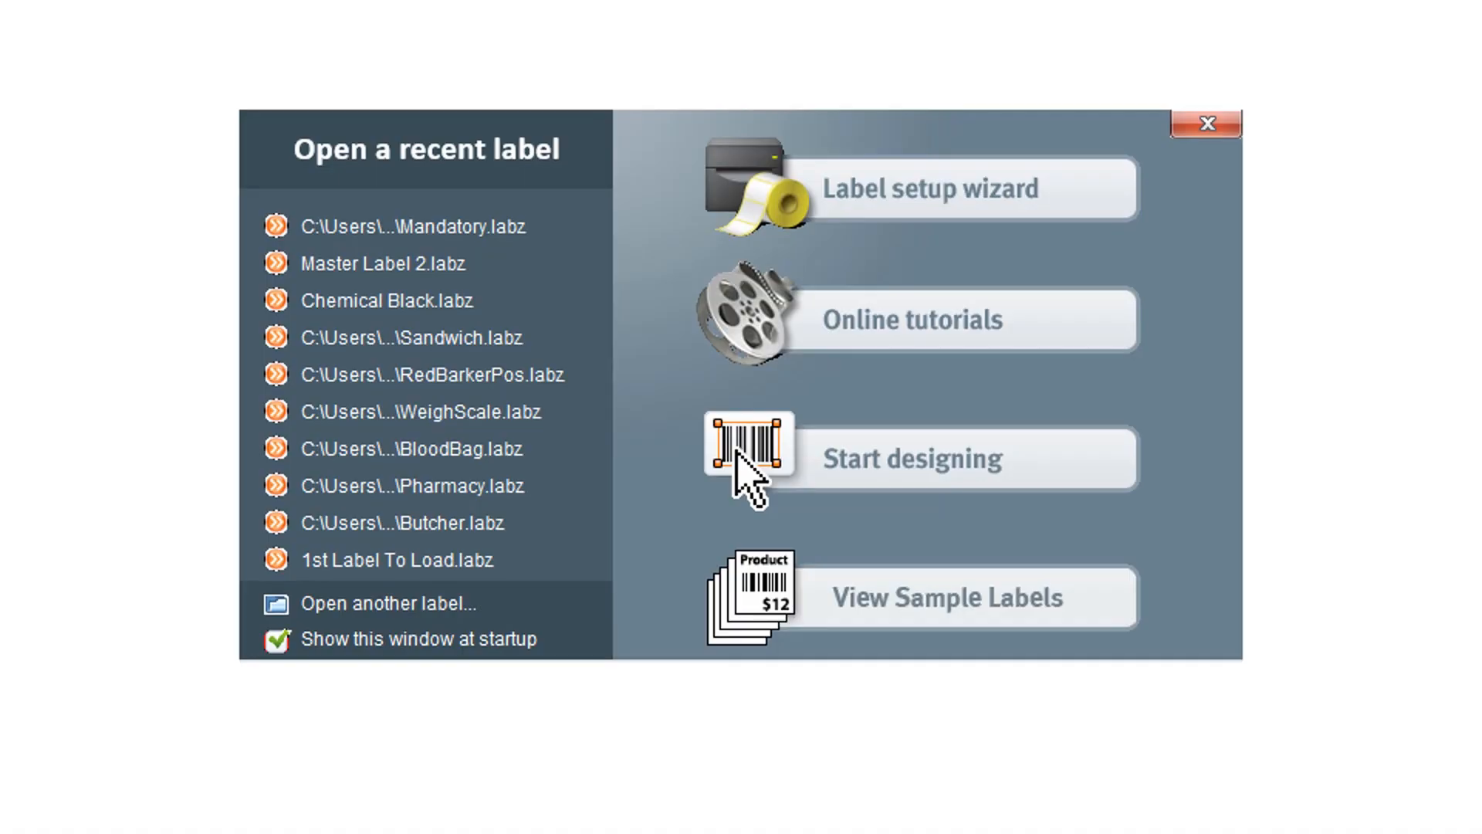
# Start the label setup wizard and choose Gap as the label type after comparing Black Mark and None (Continuous)
pyautogui.click(990, 187)
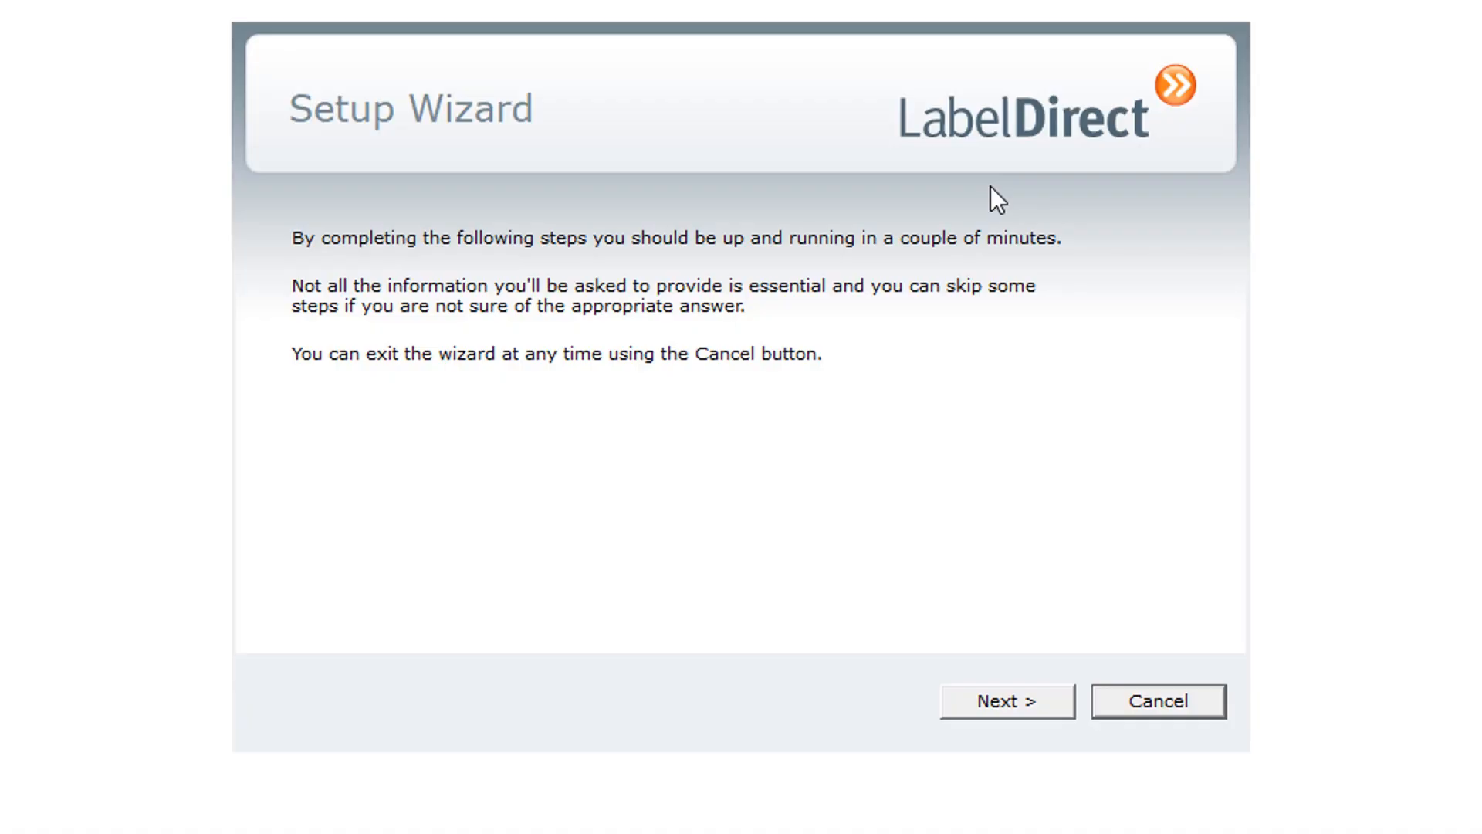
pyautogui.click(1010, 708)
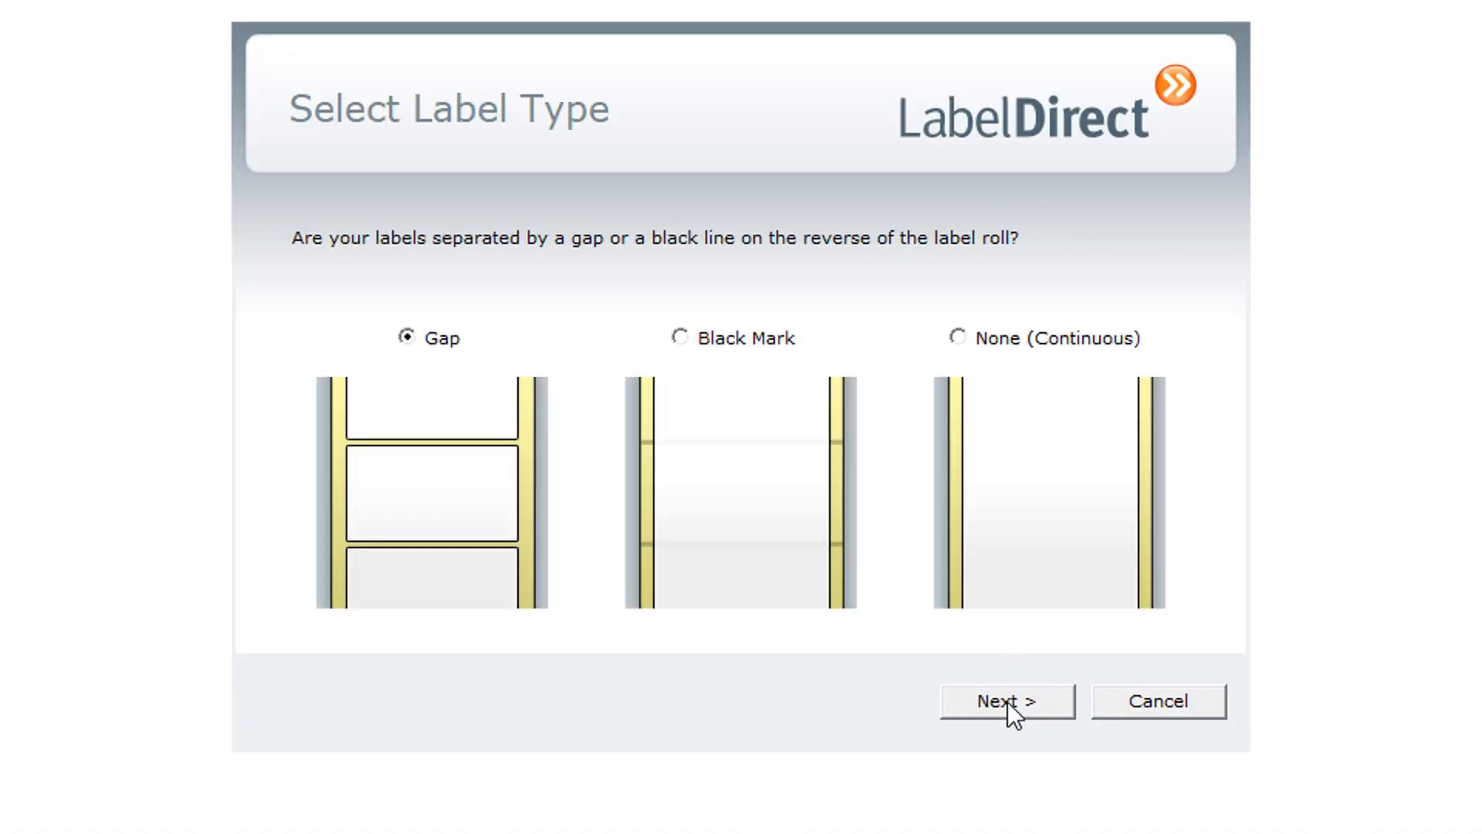
pyautogui.click(680, 337)
pyautogui.click(957, 337)
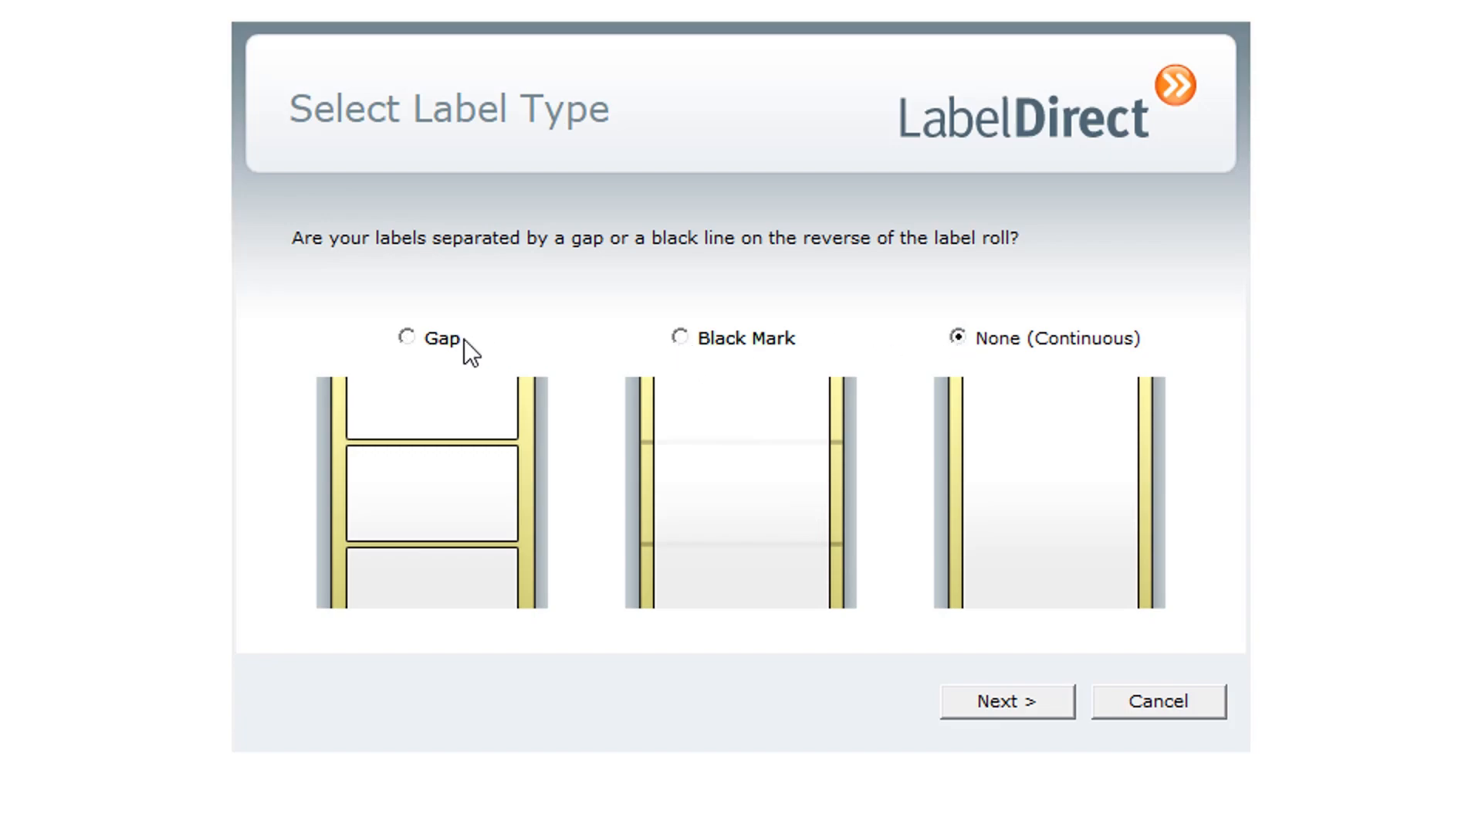
pyautogui.click(407, 338)
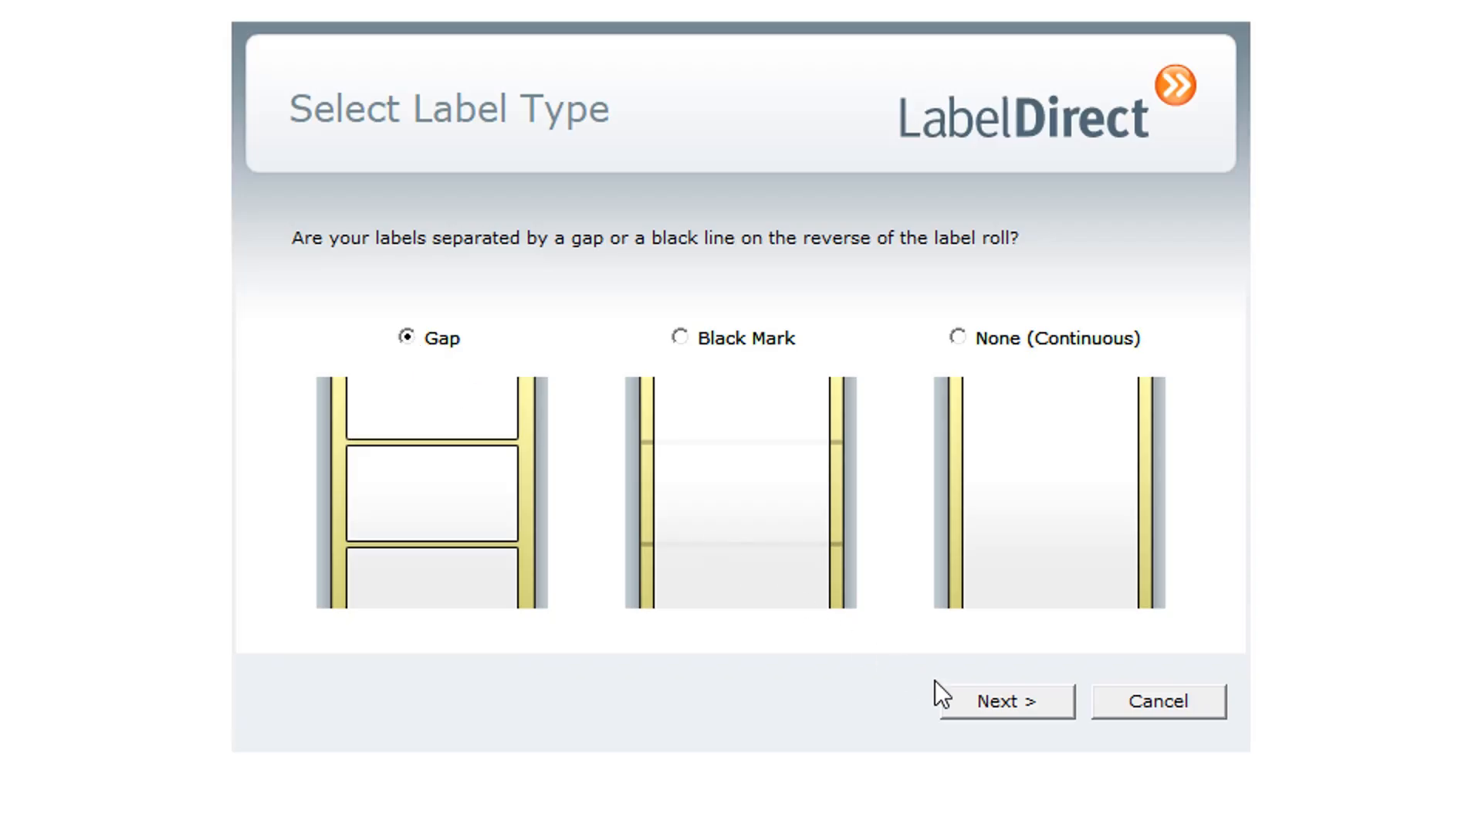
pyautogui.click(996, 703)
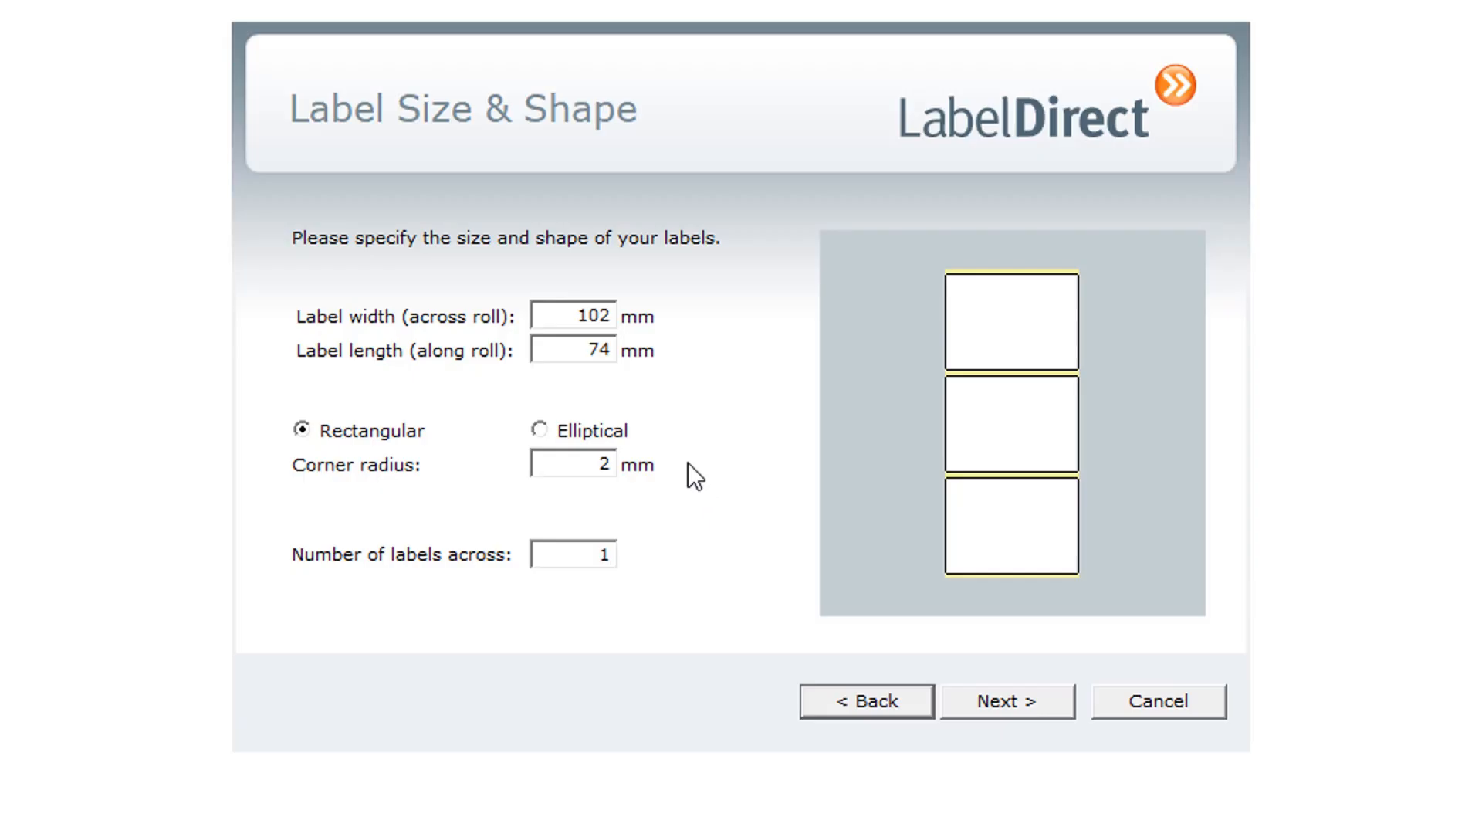
# Set the label width to 100 mm and the label length to 50 mm, and accept the size and shape
pyautogui.moveTo(581, 315); pyautogui.dragTo(624, 311)
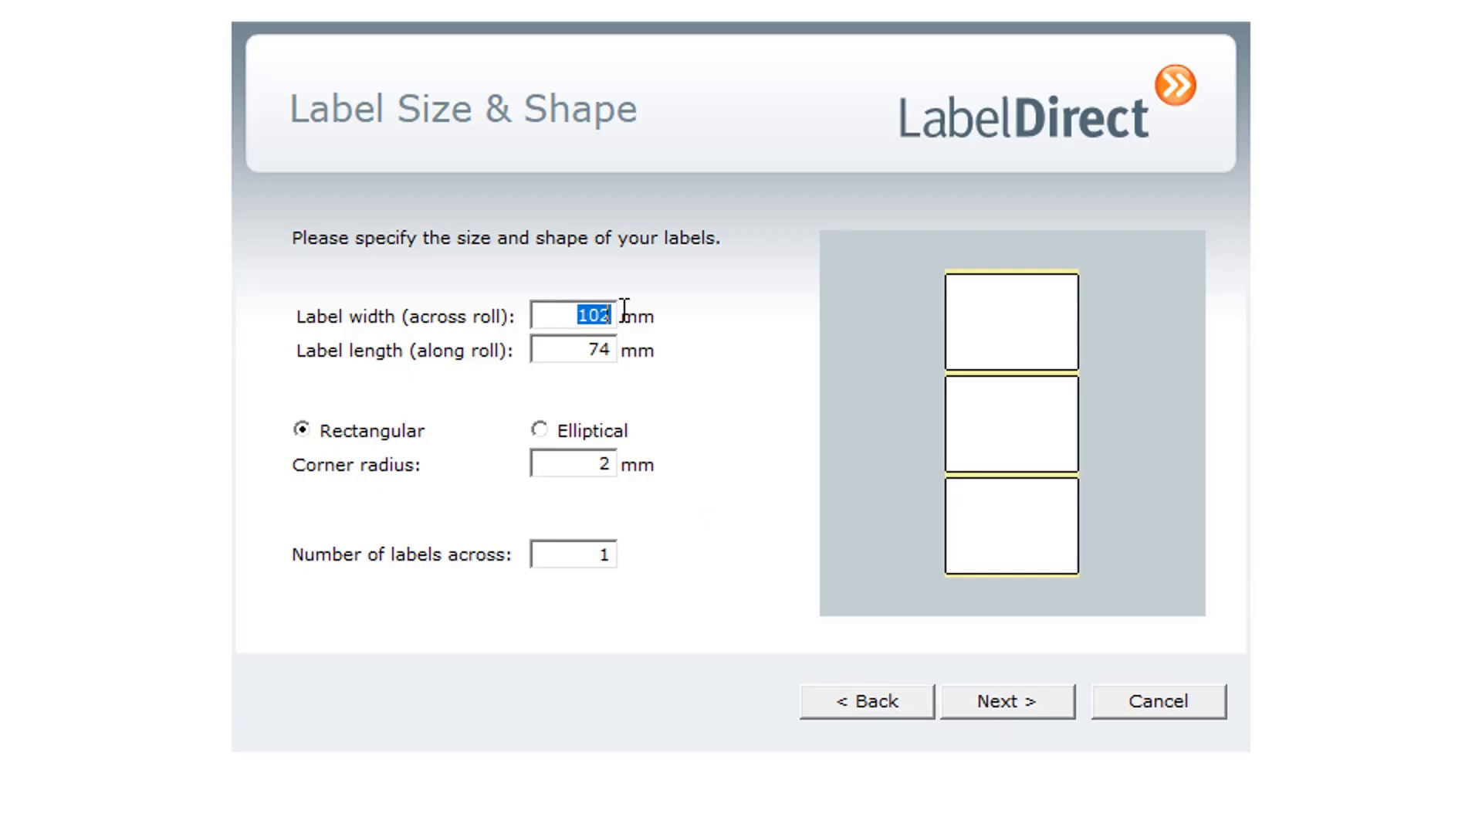
pyautogui.write('100')
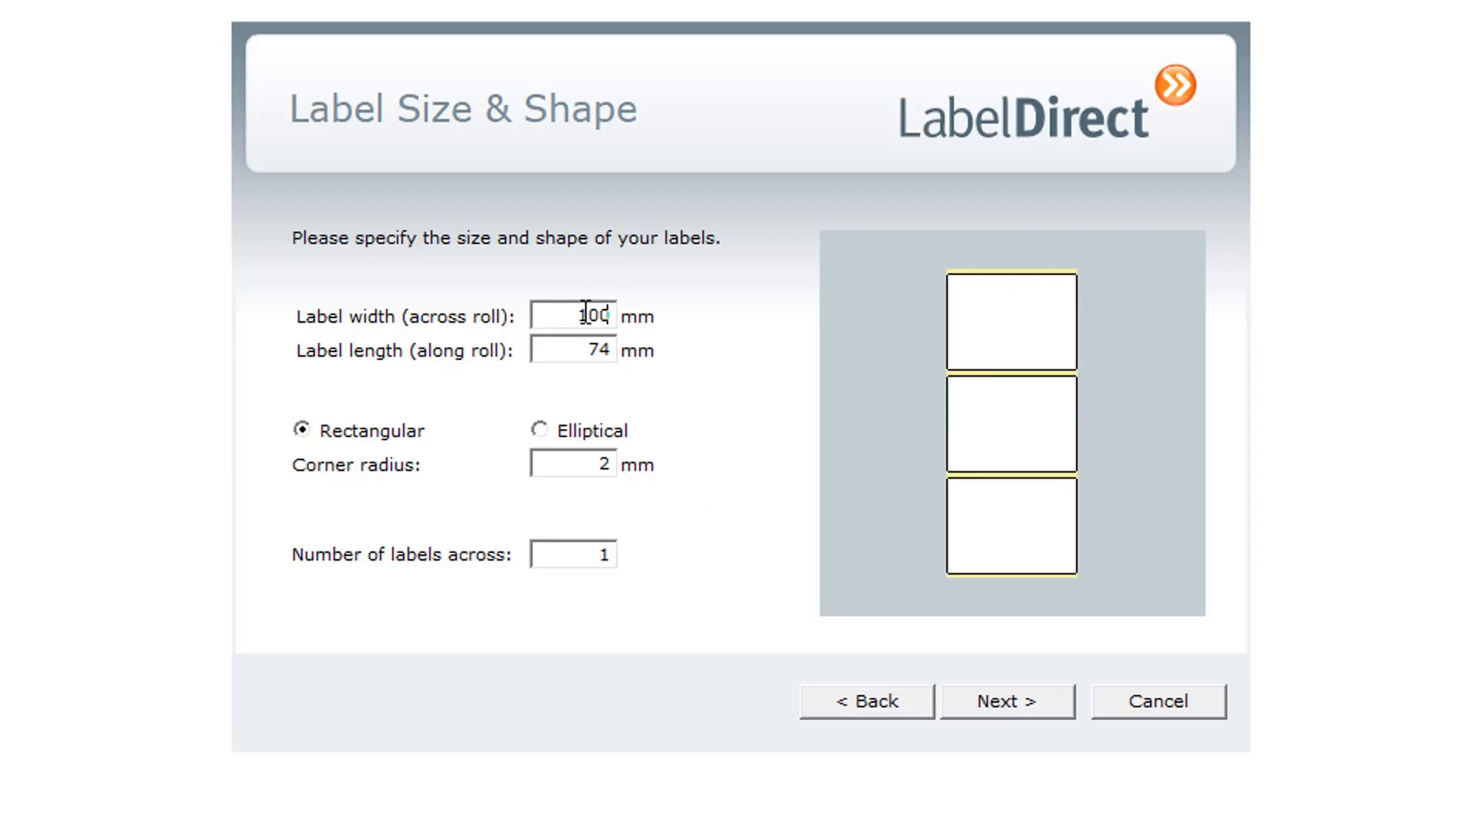
pyautogui.moveTo(582, 350); pyautogui.dragTo(629, 355)
pyautogui.write('50')
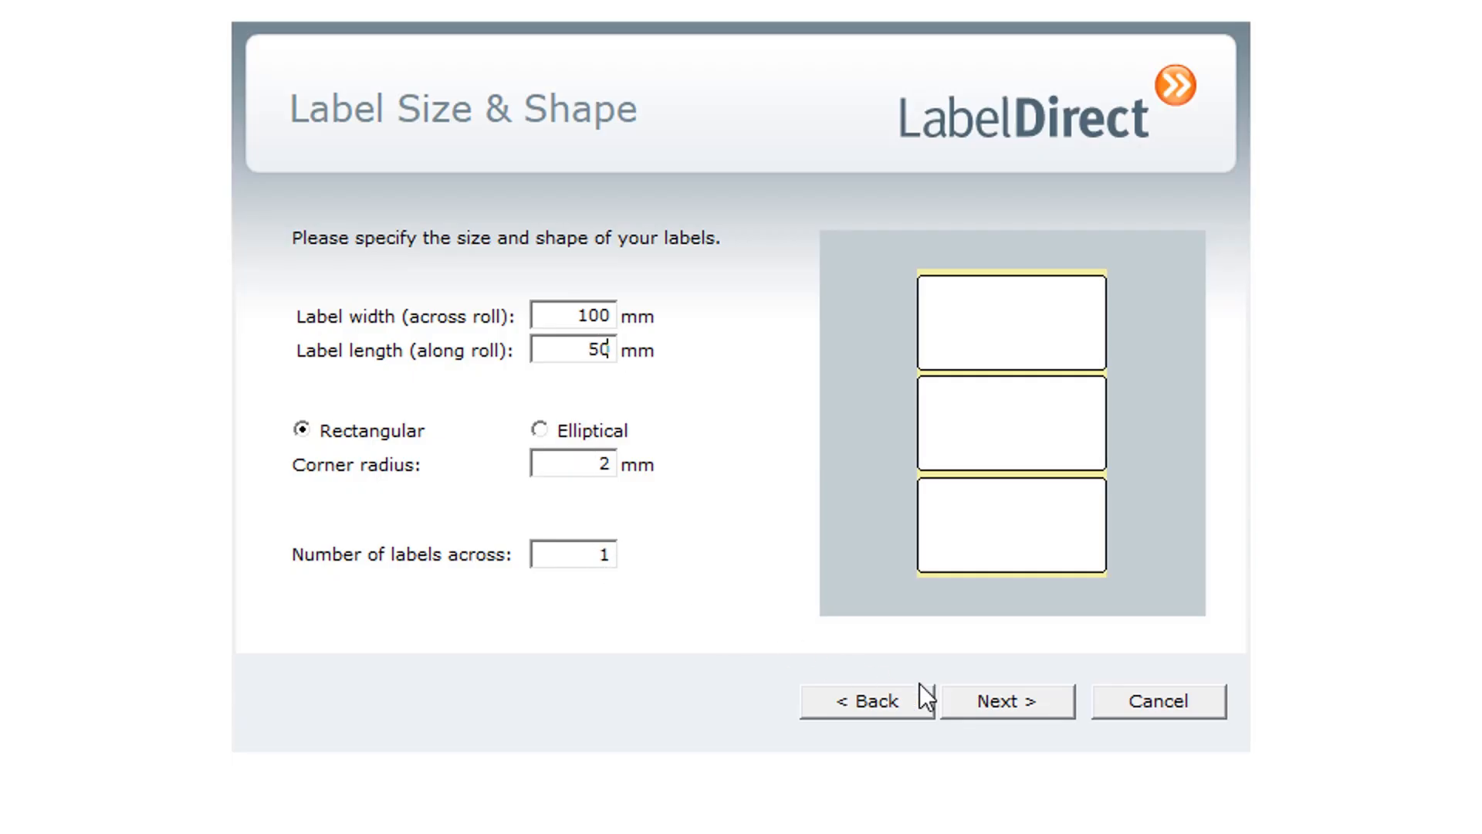
pyautogui.click(1011, 707)
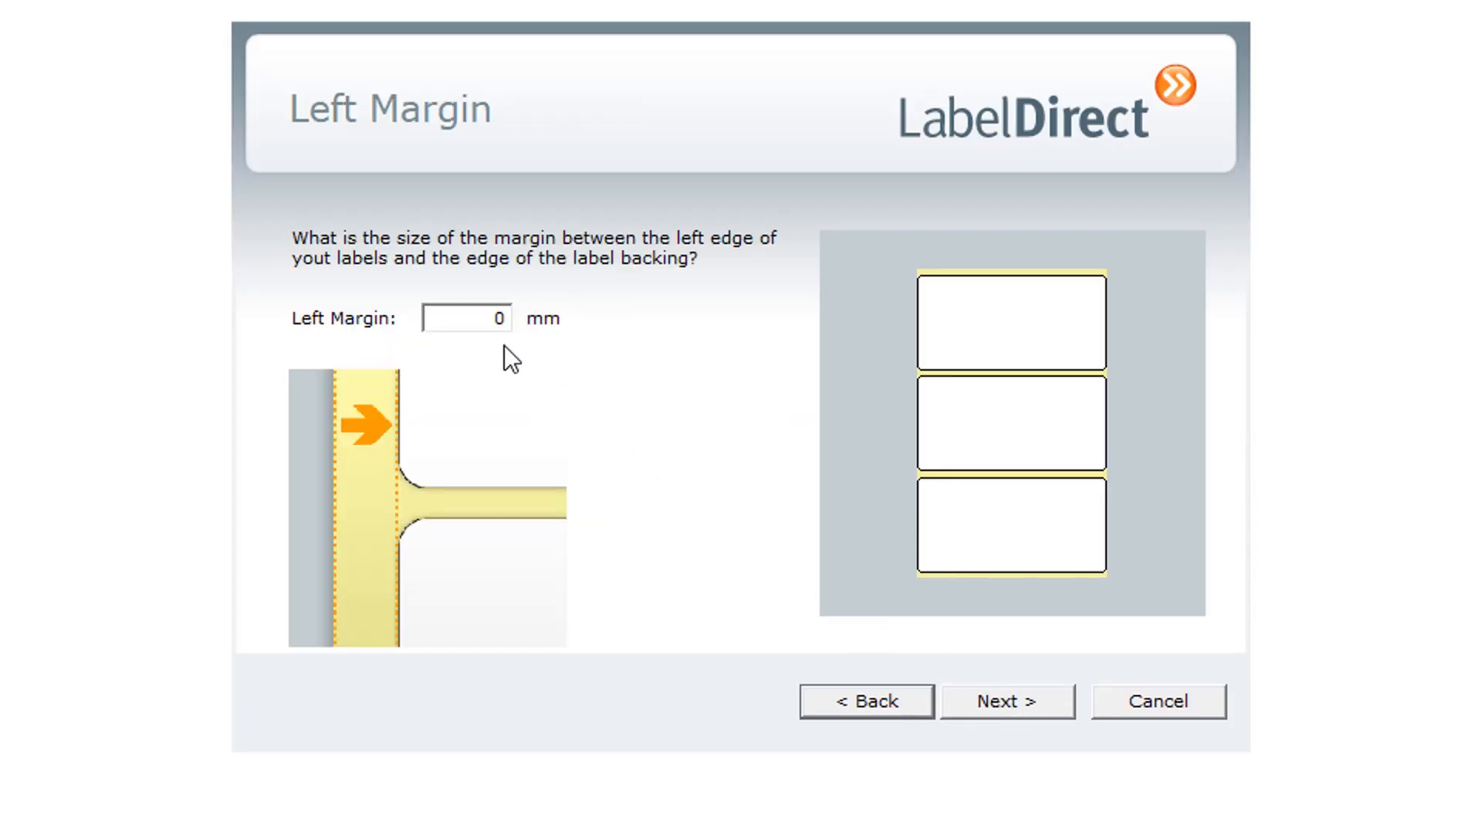
# Set the left margin to 2 mm and the vertical gap between labels to 2.5 mm
pyautogui.doubleClick(502, 320)
pyautogui.write('2')
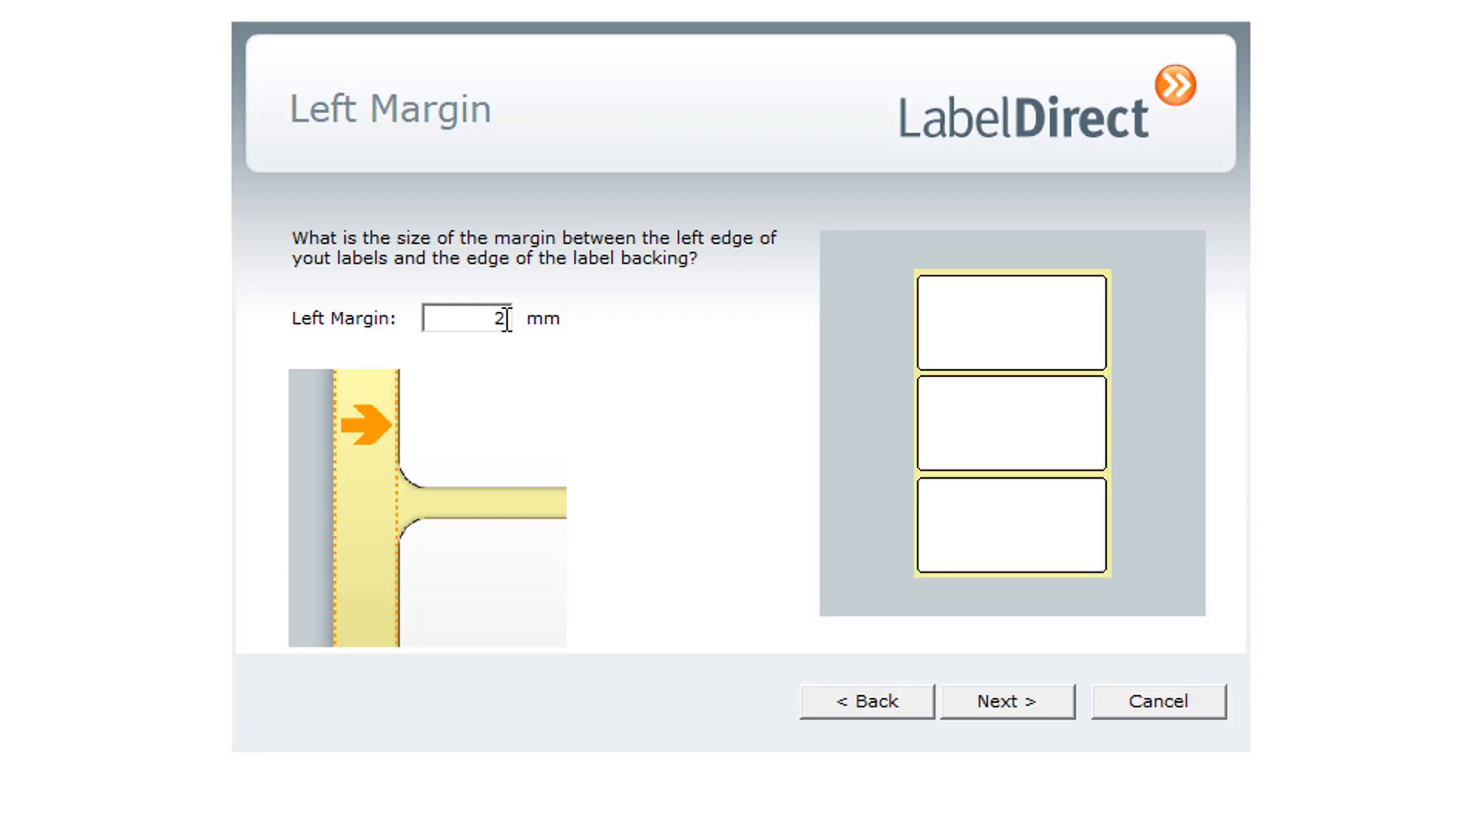
pyautogui.click(1008, 703)
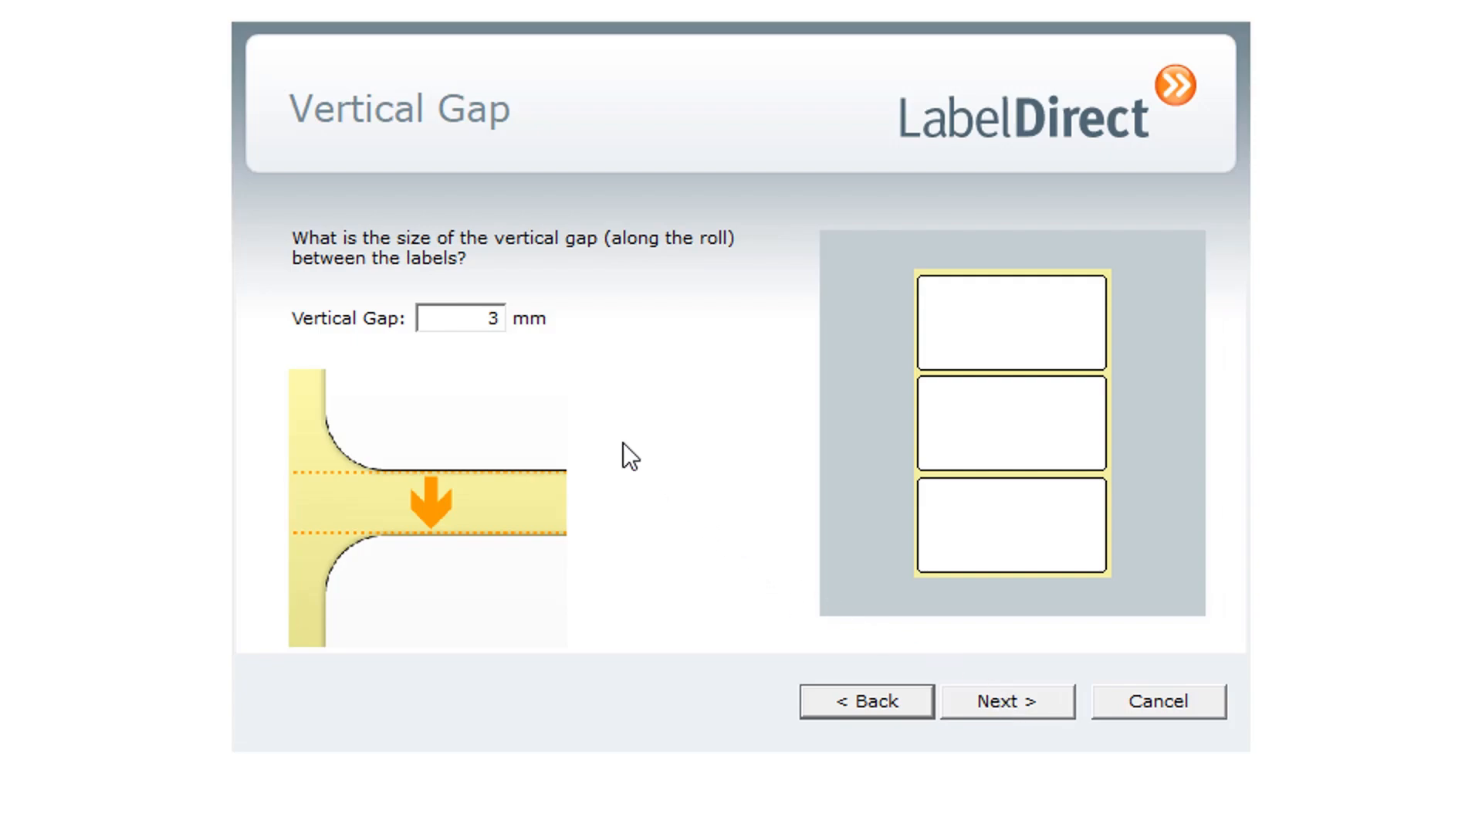
pyautogui.moveTo(488, 319); pyautogui.dragTo(502, 319)
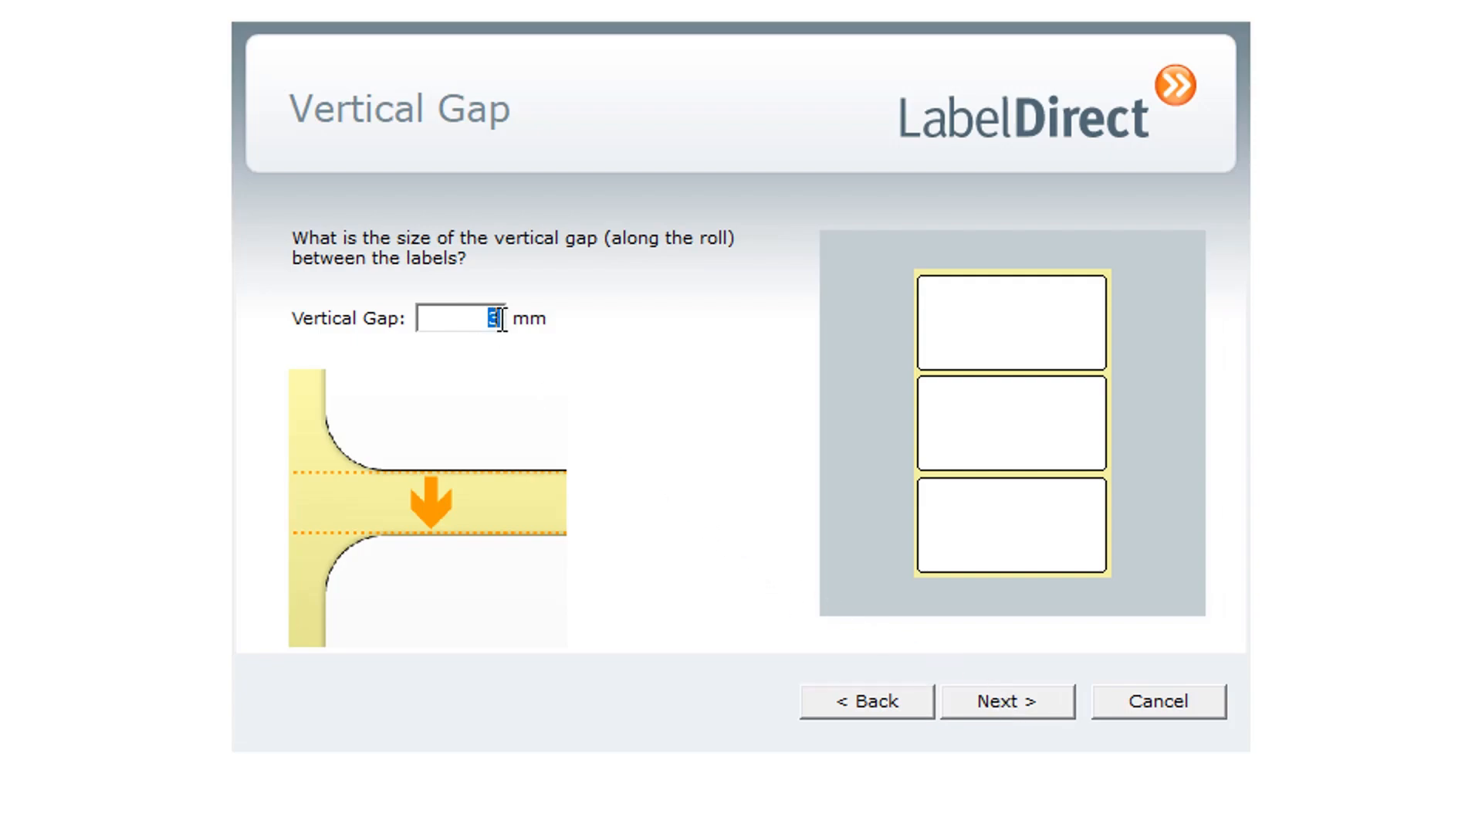
pyautogui.write('2.5')
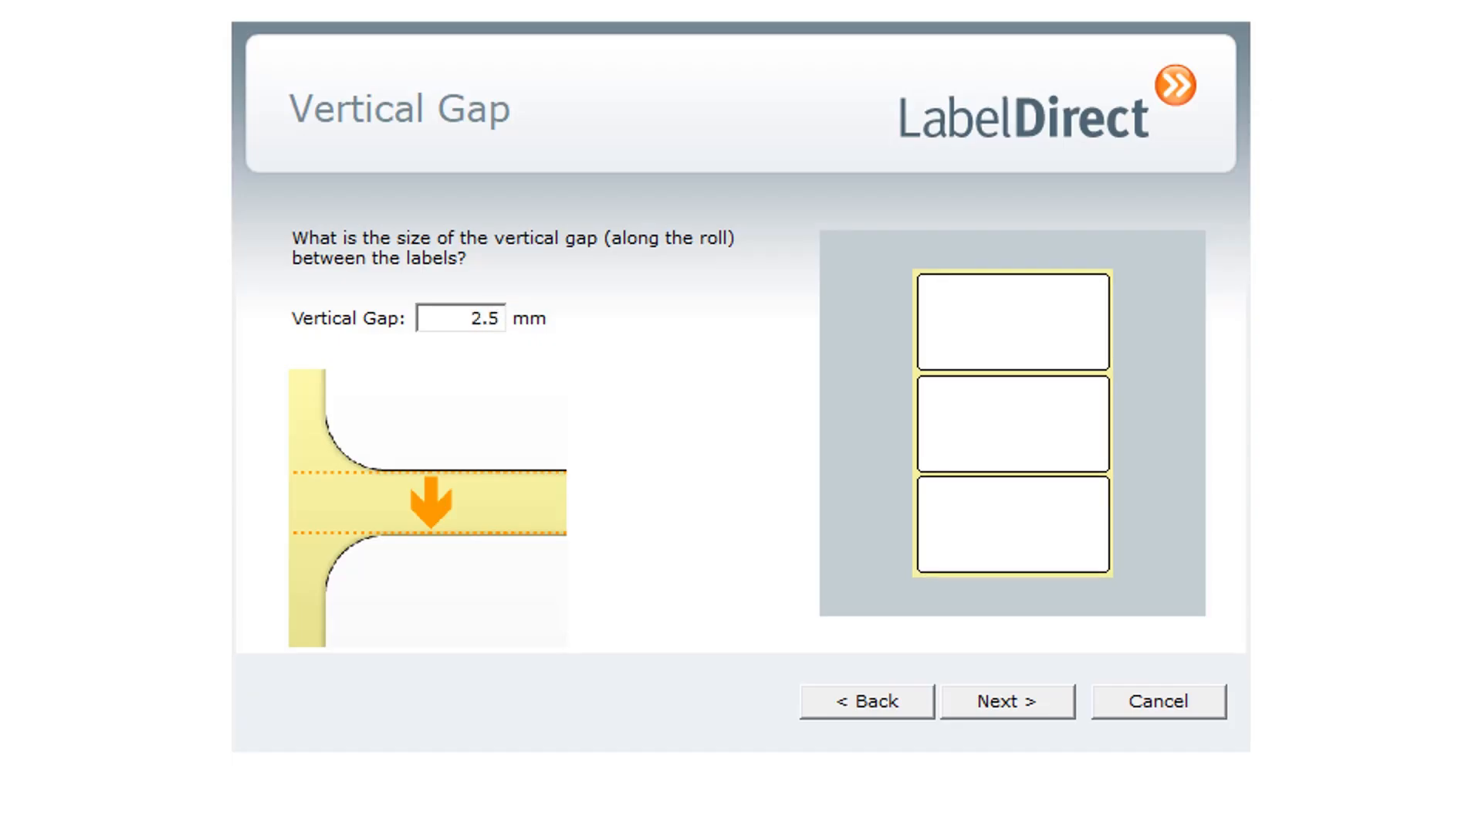
pyautogui.click(1011, 708)
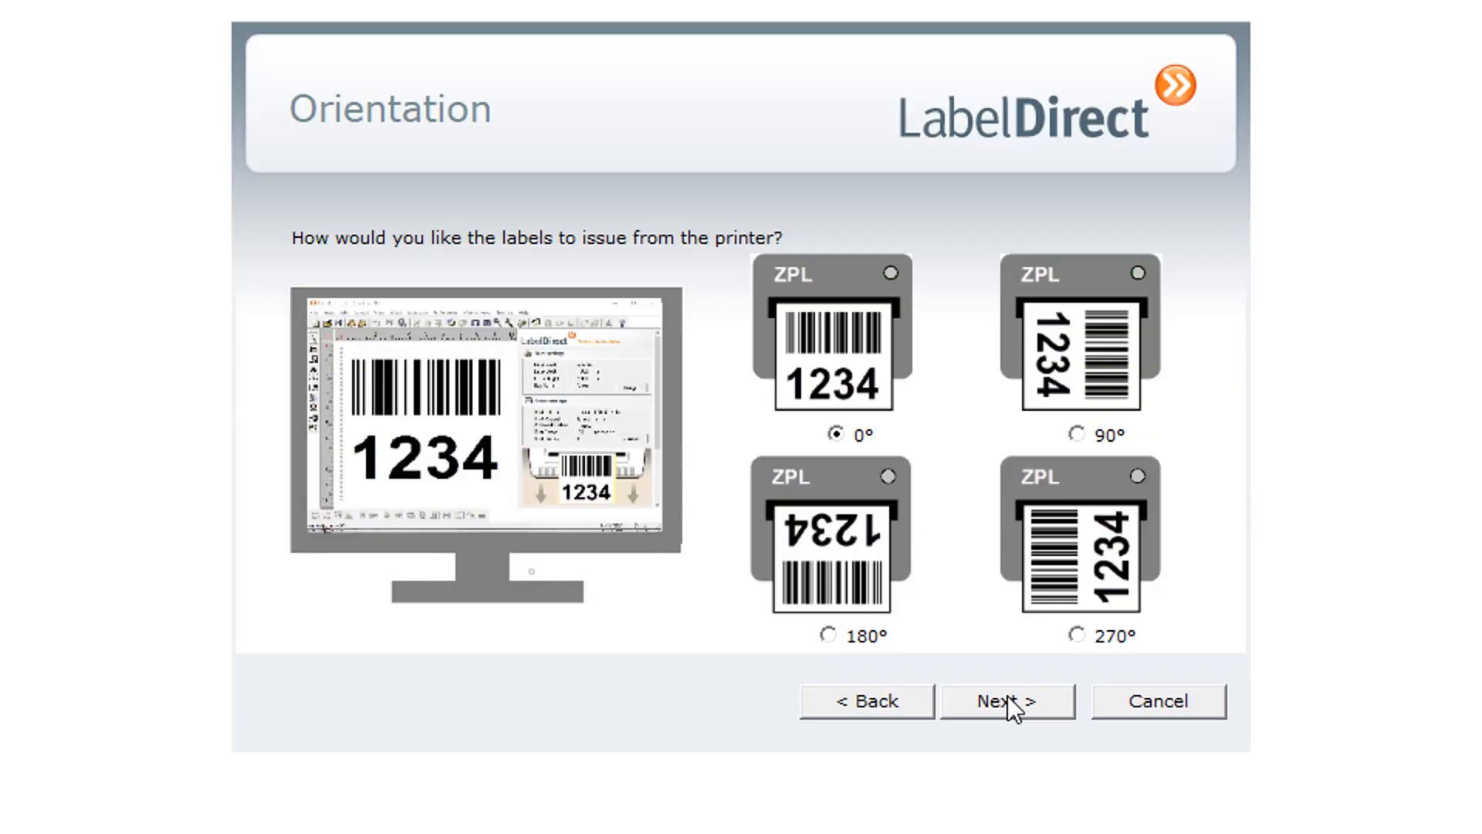
# Compare the 180°, 90° and 270° label orientations, and settle on 0° for how labels issue from the printer
pyautogui.click(830, 634)
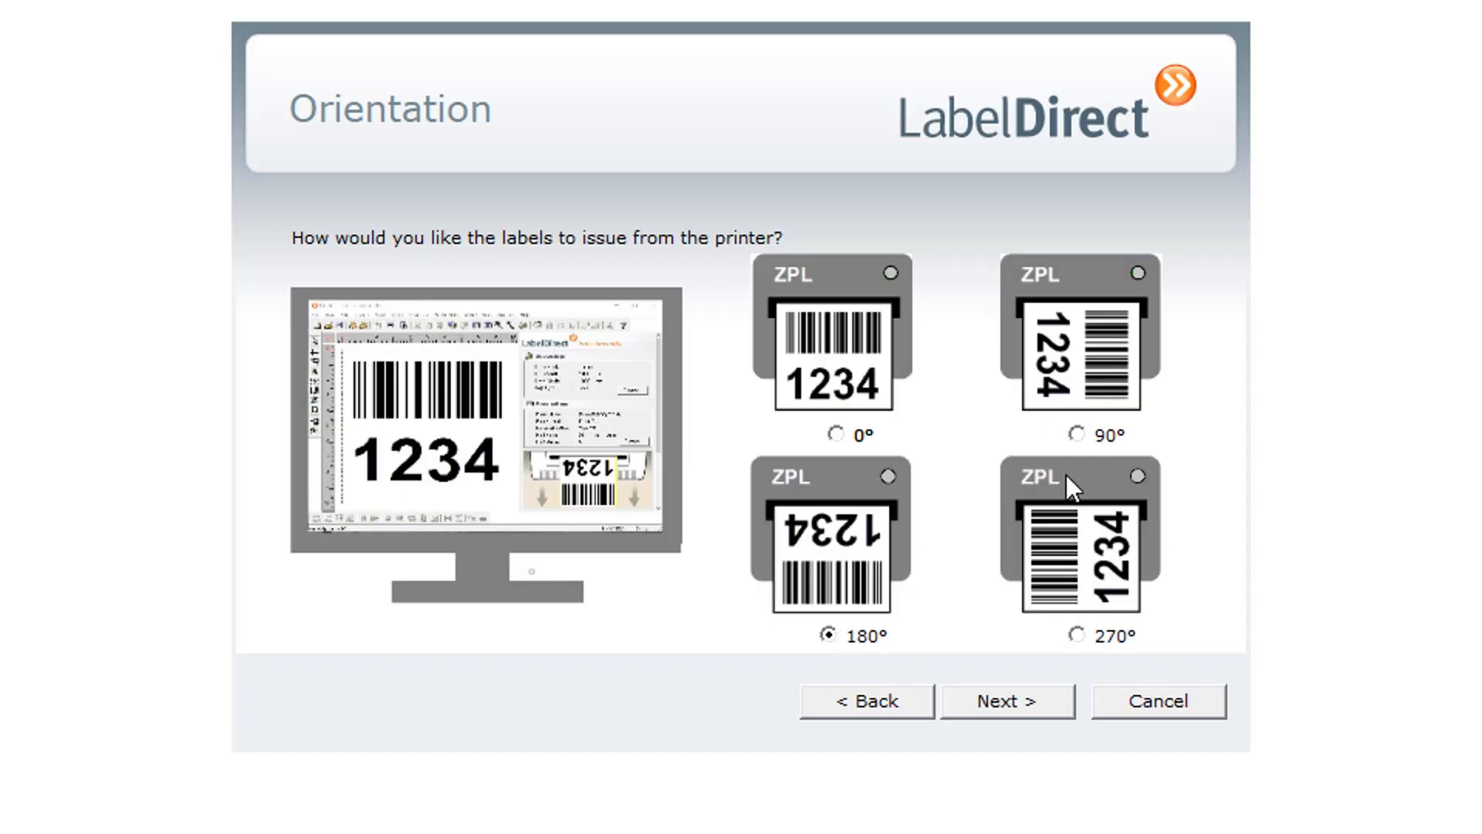
pyautogui.click(1077, 434)
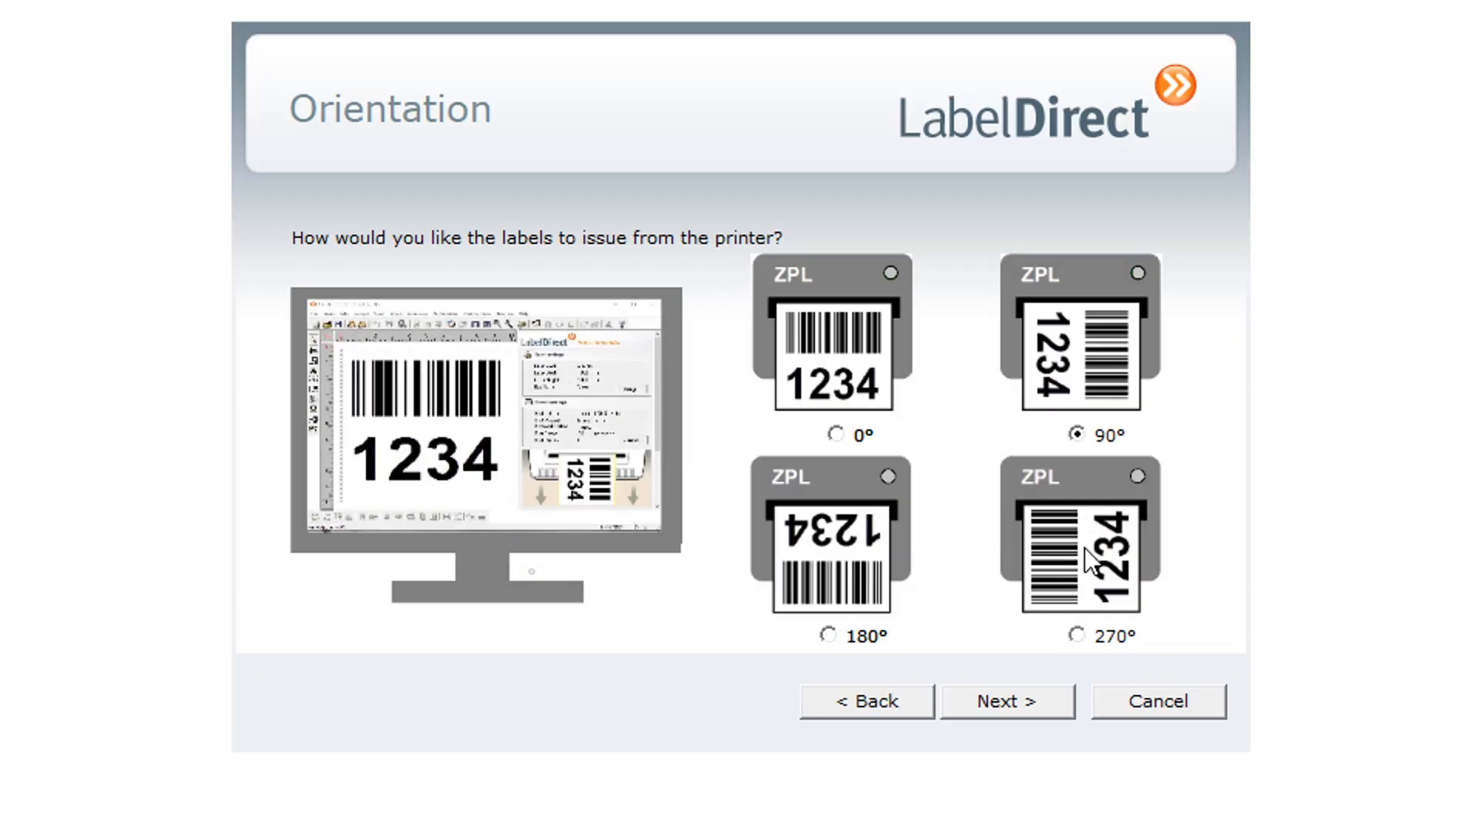
pyautogui.click(1078, 636)
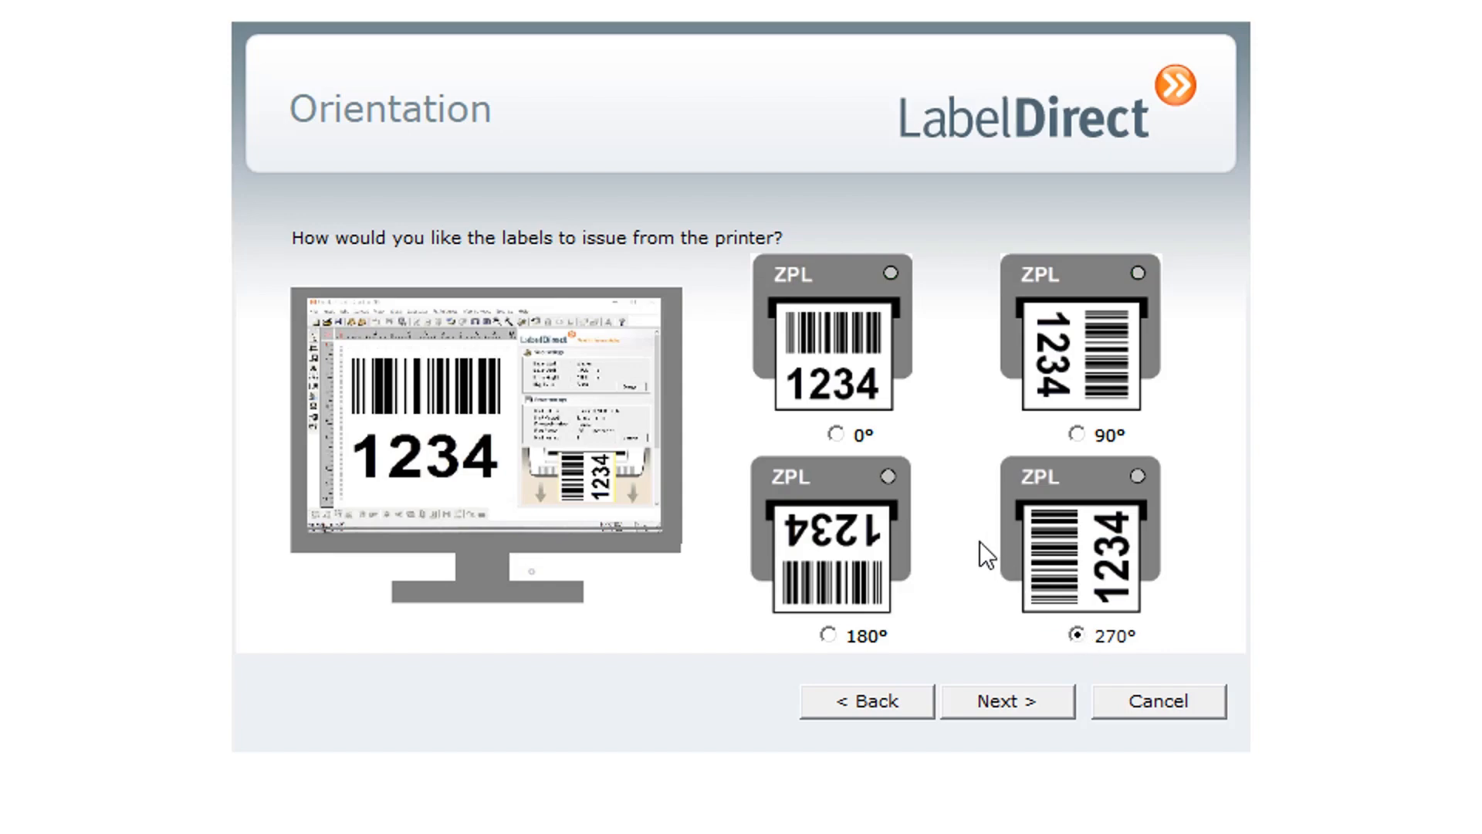
pyautogui.click(837, 434)
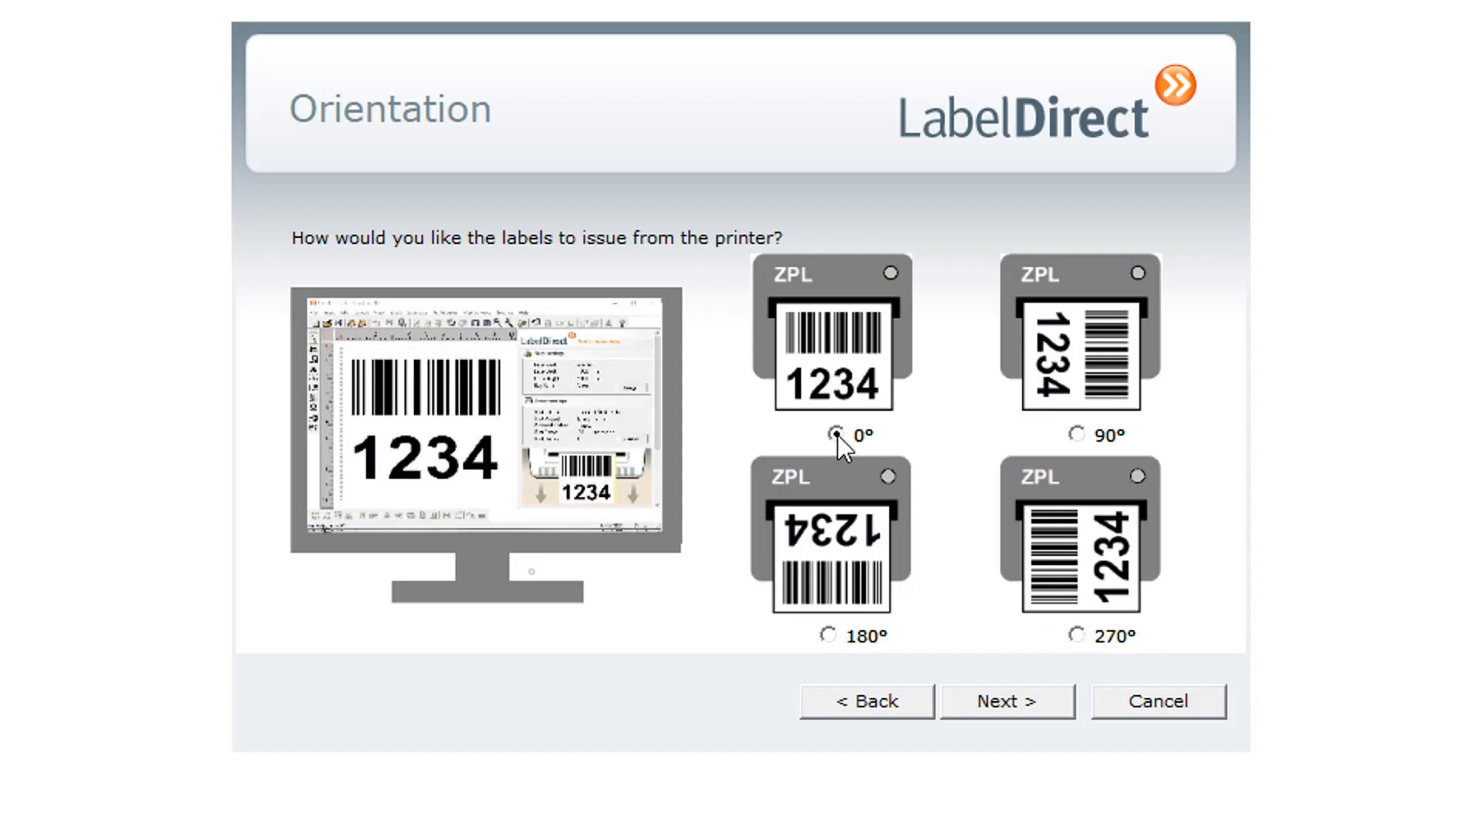
pyautogui.click(1026, 702)
# Name the new label stock User Stock 28 and complete the stock setup
pyautogui.write('User Stock ')
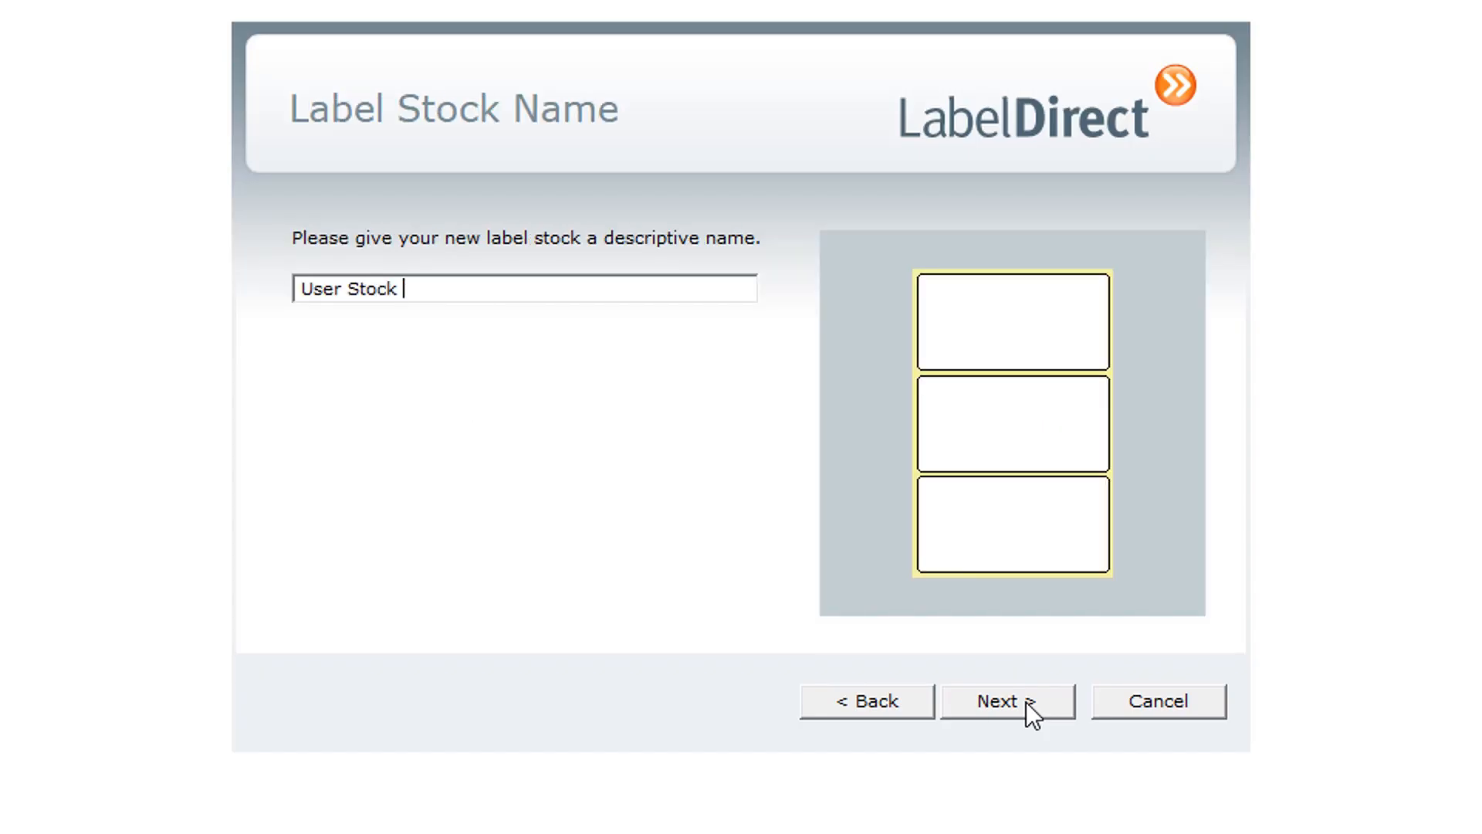
pyautogui.write('28')
pyautogui.click(1032, 701)
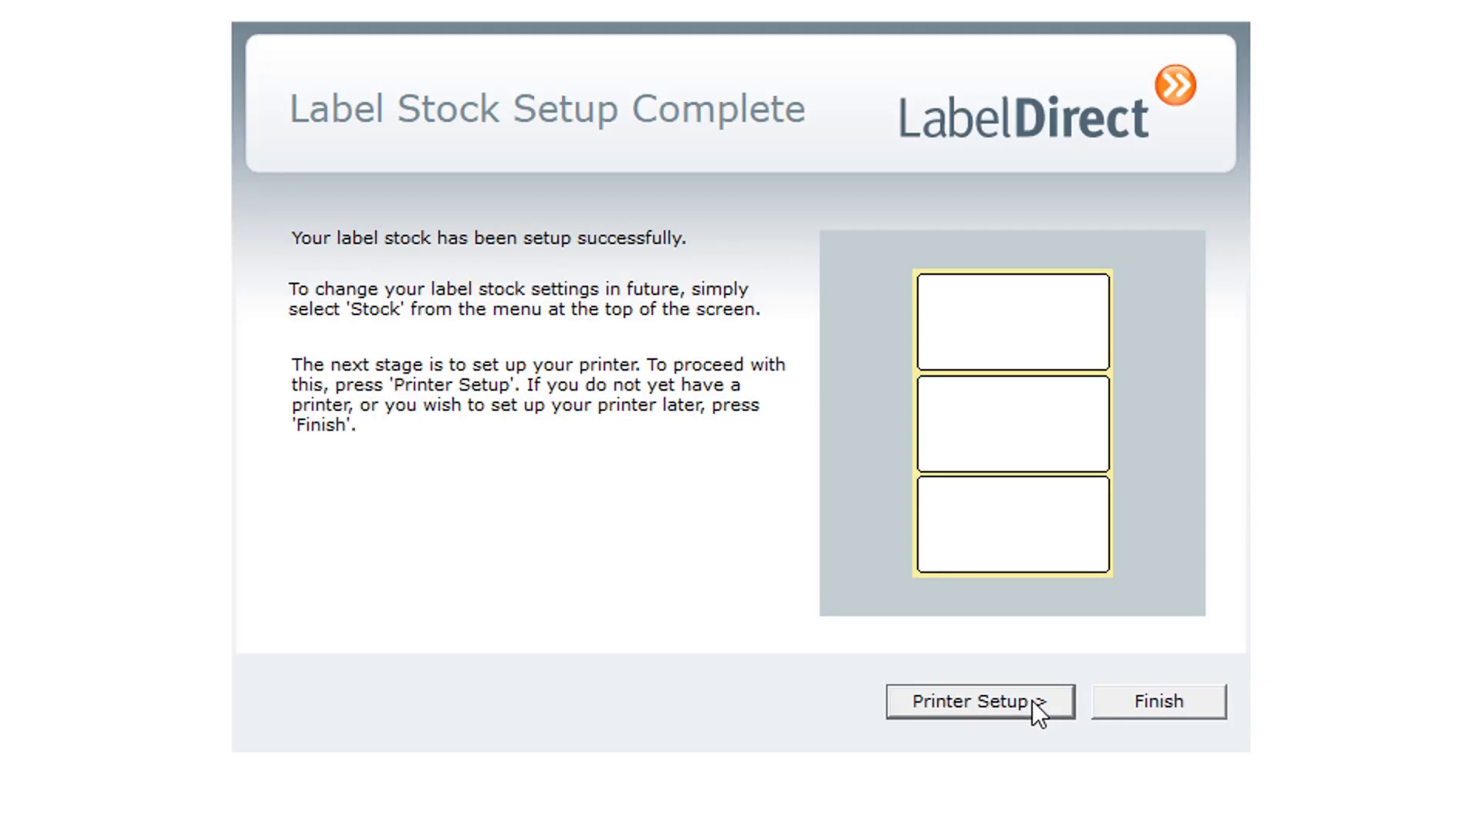
# Proceed to the printer setup and select the TSC TX200 driver
pyautogui.click(1040, 710)
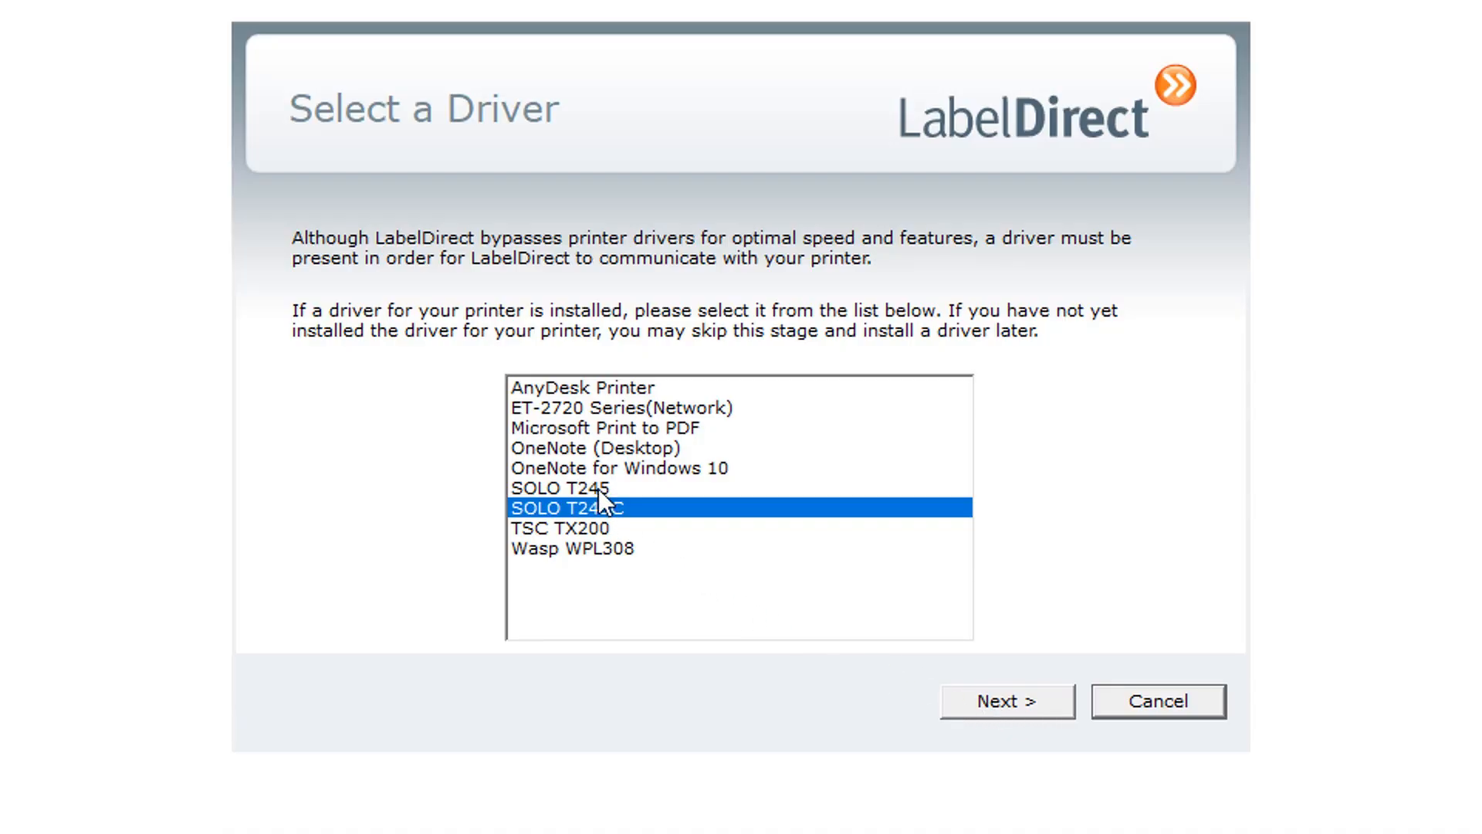
pyautogui.click(595, 527)
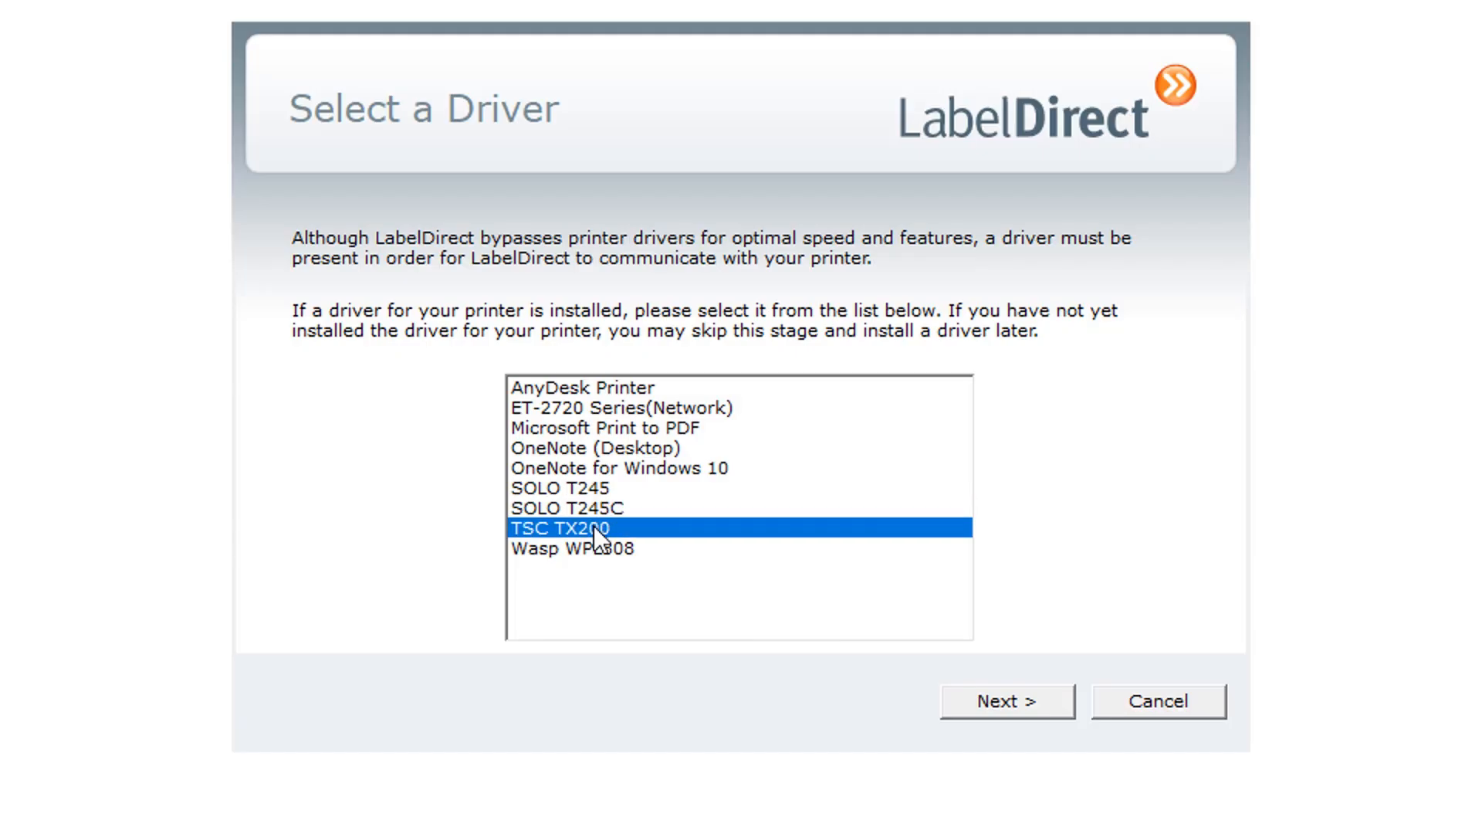
pyautogui.click(1035, 698)
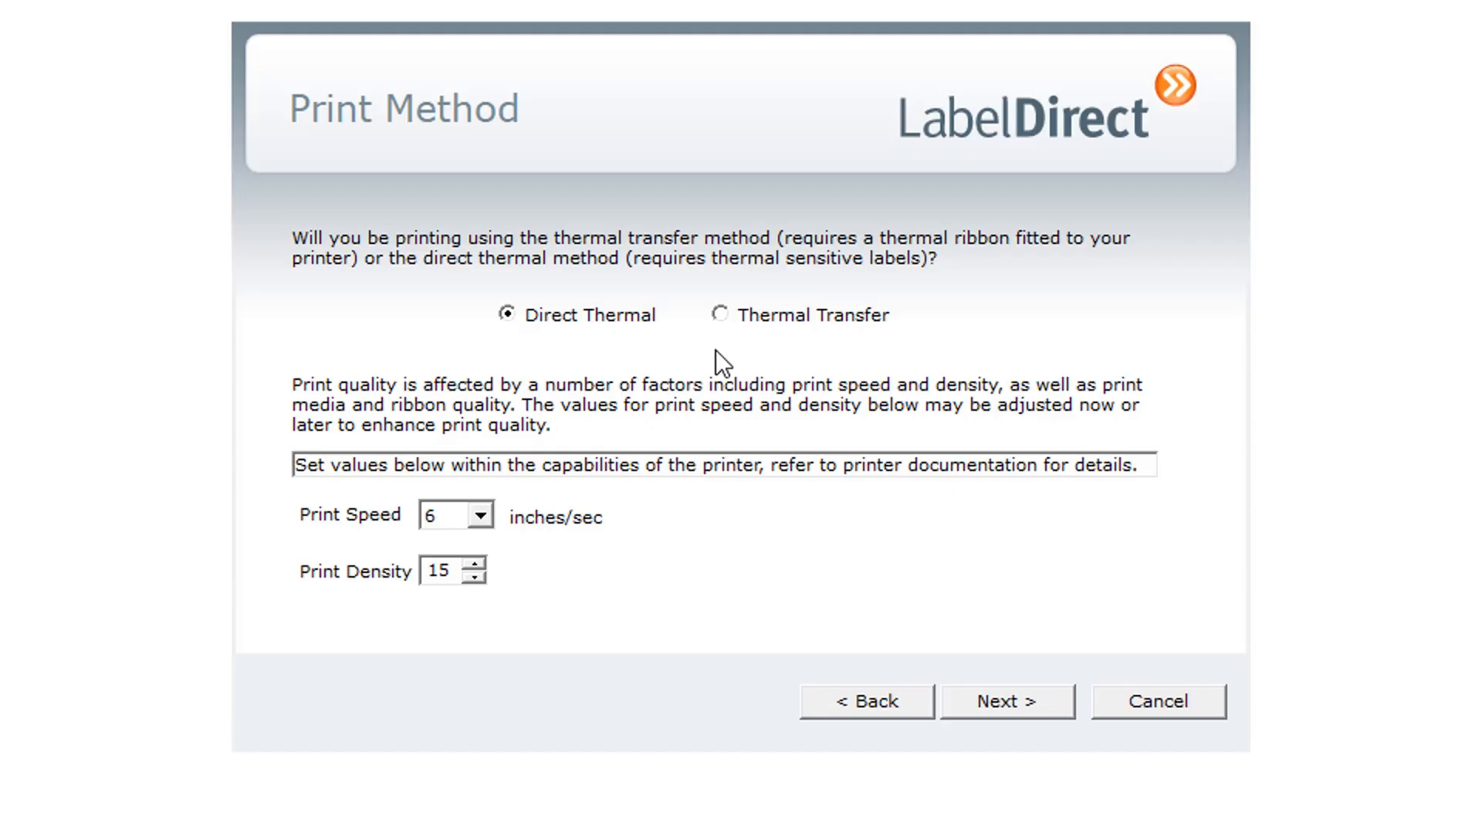
# Choose the Direct Thermal print method with a print speed of 10 inches/sec and a print density of 14
pyautogui.click(507, 315)
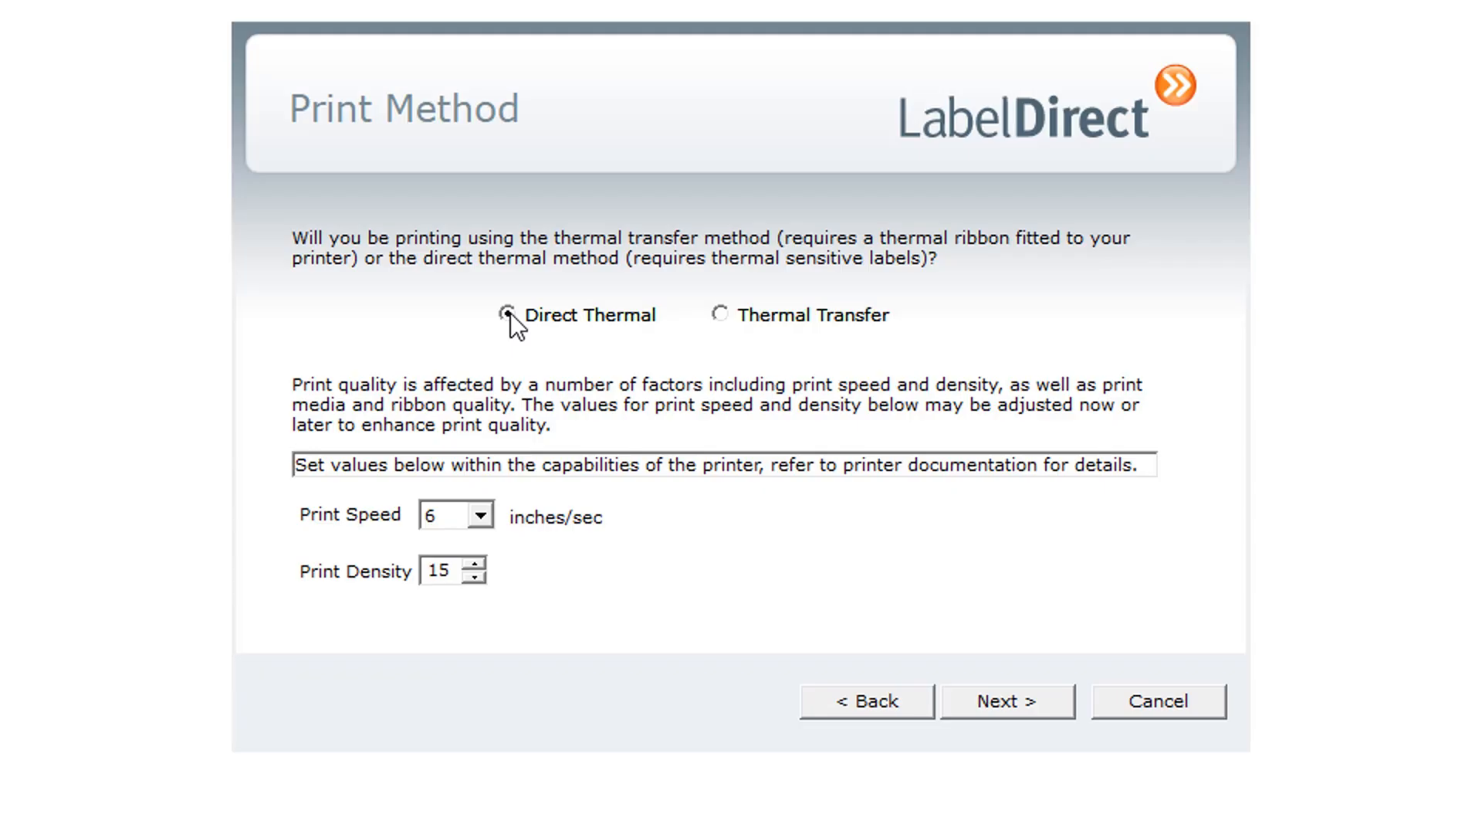
pyautogui.click(481, 517)
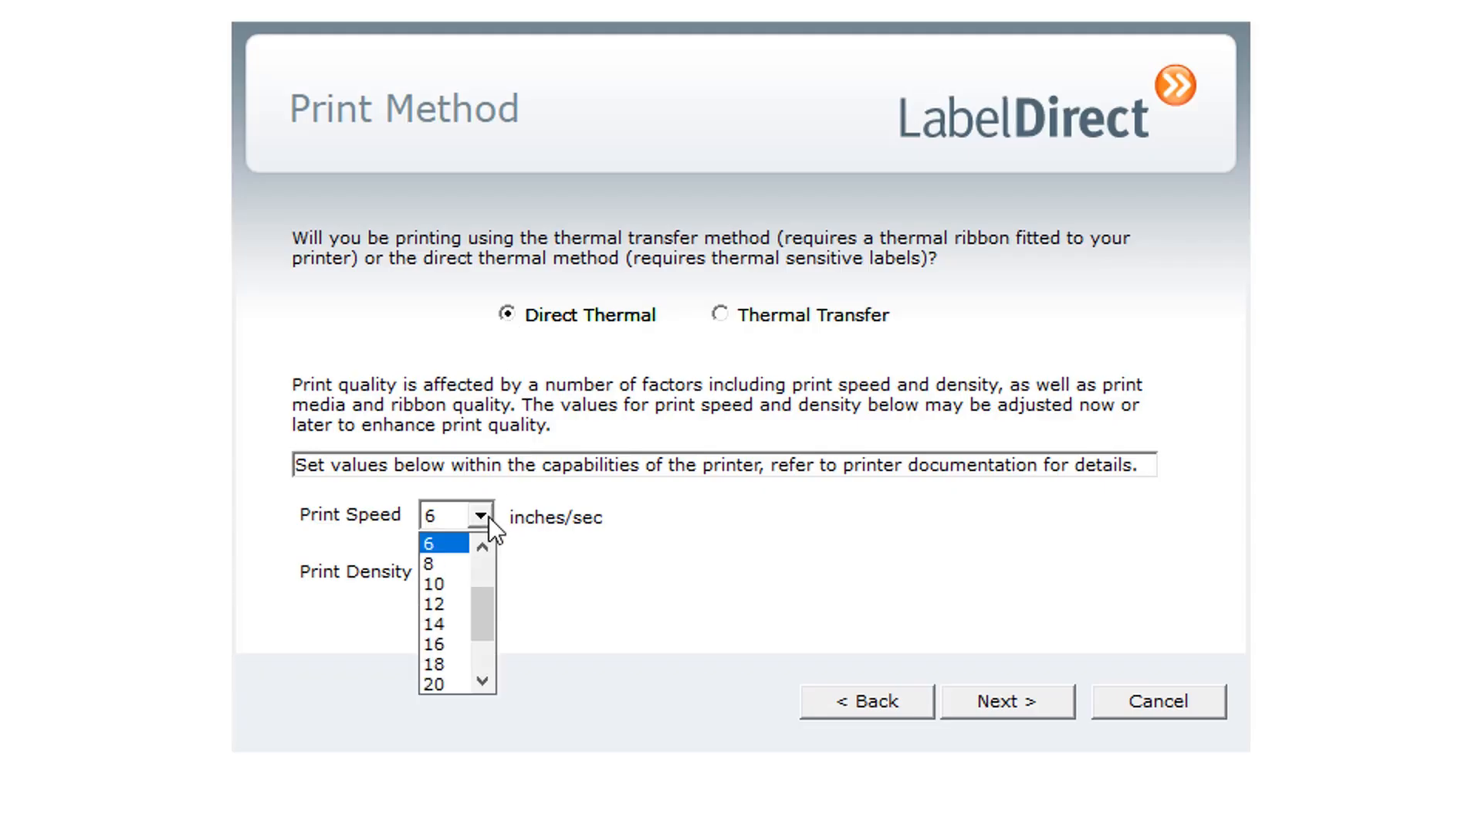
pyautogui.click(461, 584)
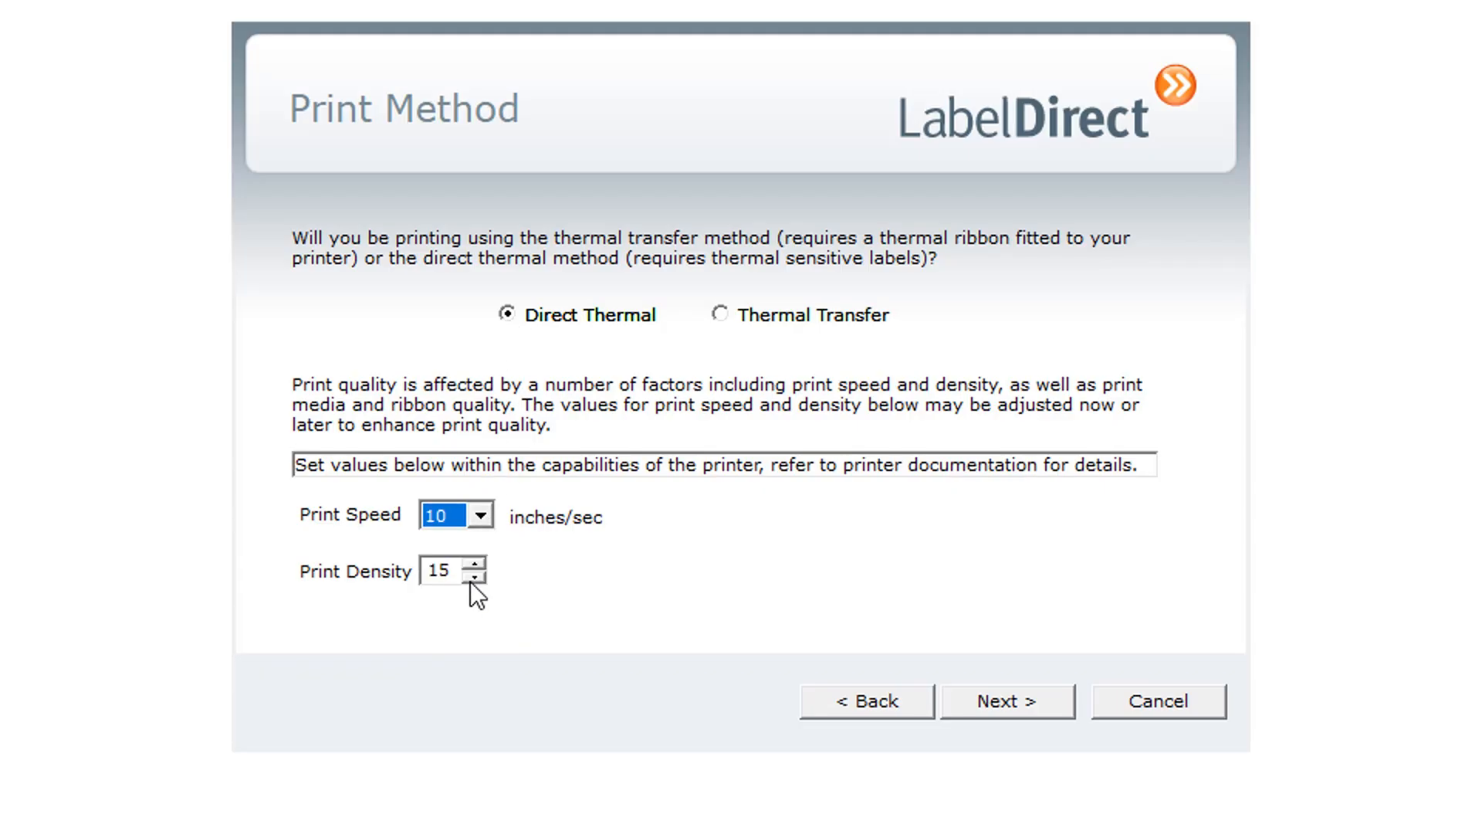
pyautogui.click(474, 577)
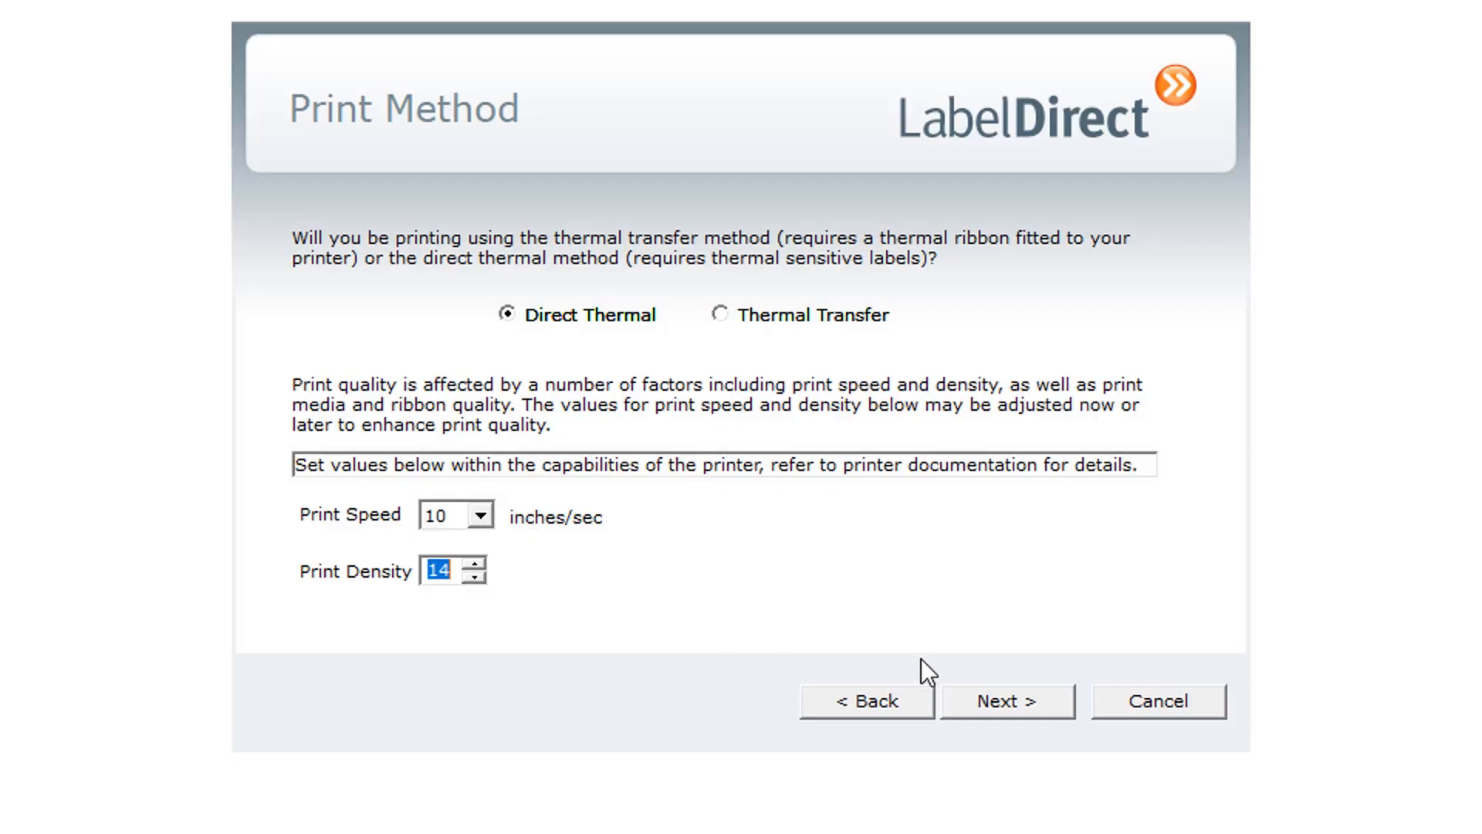
pyautogui.click(1030, 696)
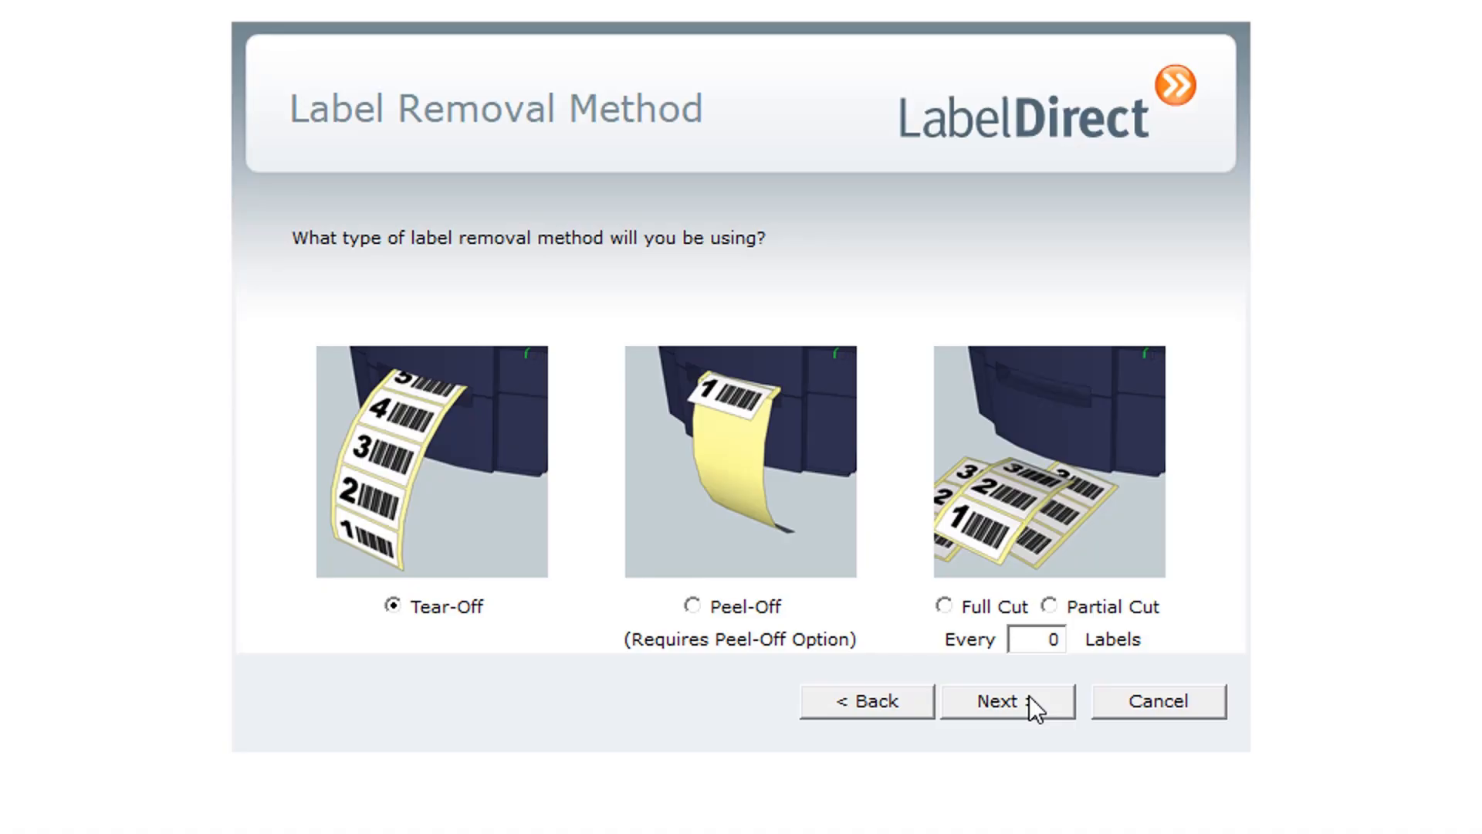
# Choose Tear-Off as the label removal method after trying Full Cut and Peel-Off, and finish the wizard
pyautogui.click(945, 606)
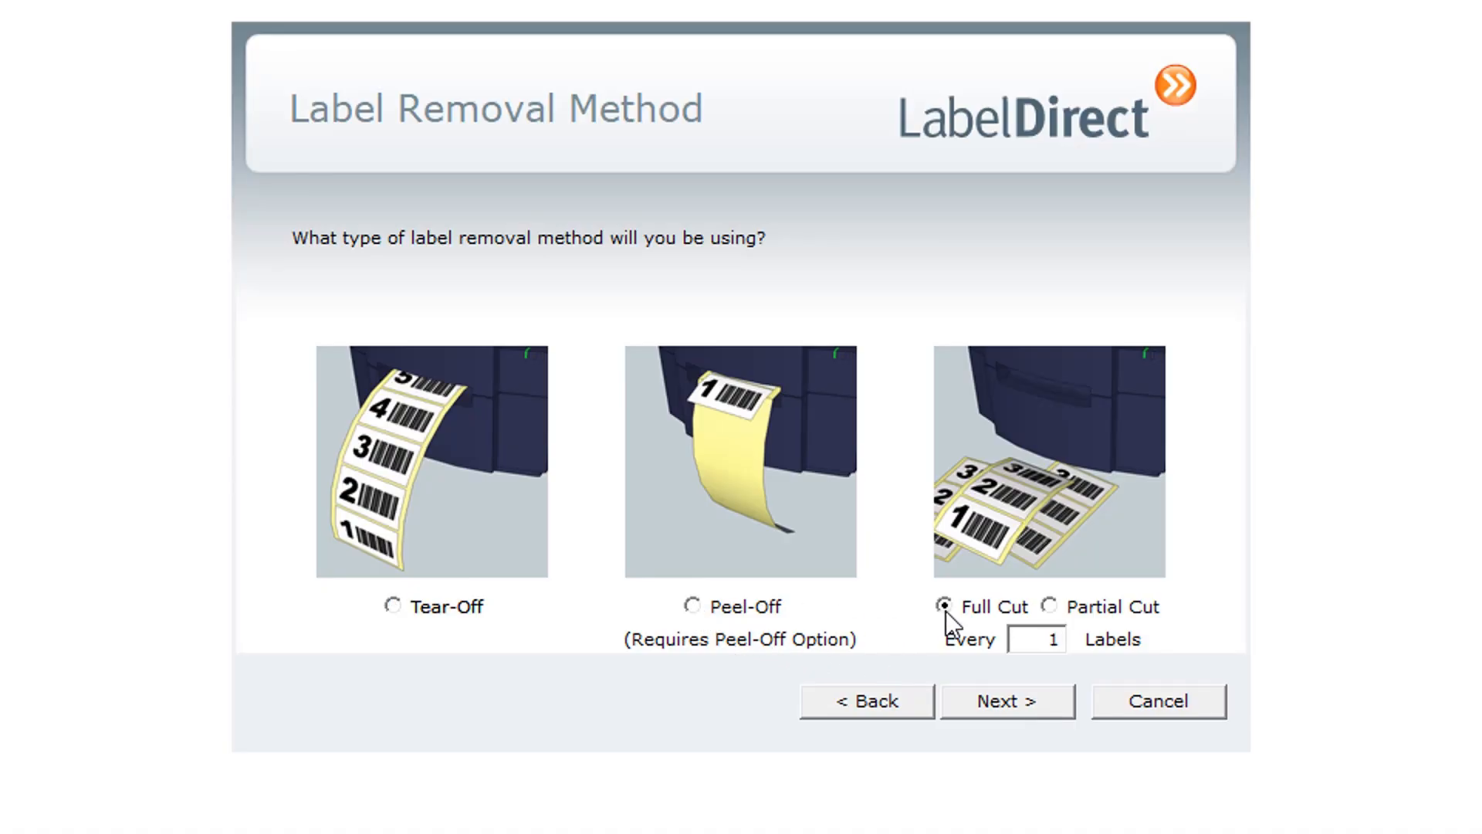
pyautogui.click(693, 604)
pyautogui.click(400, 610)
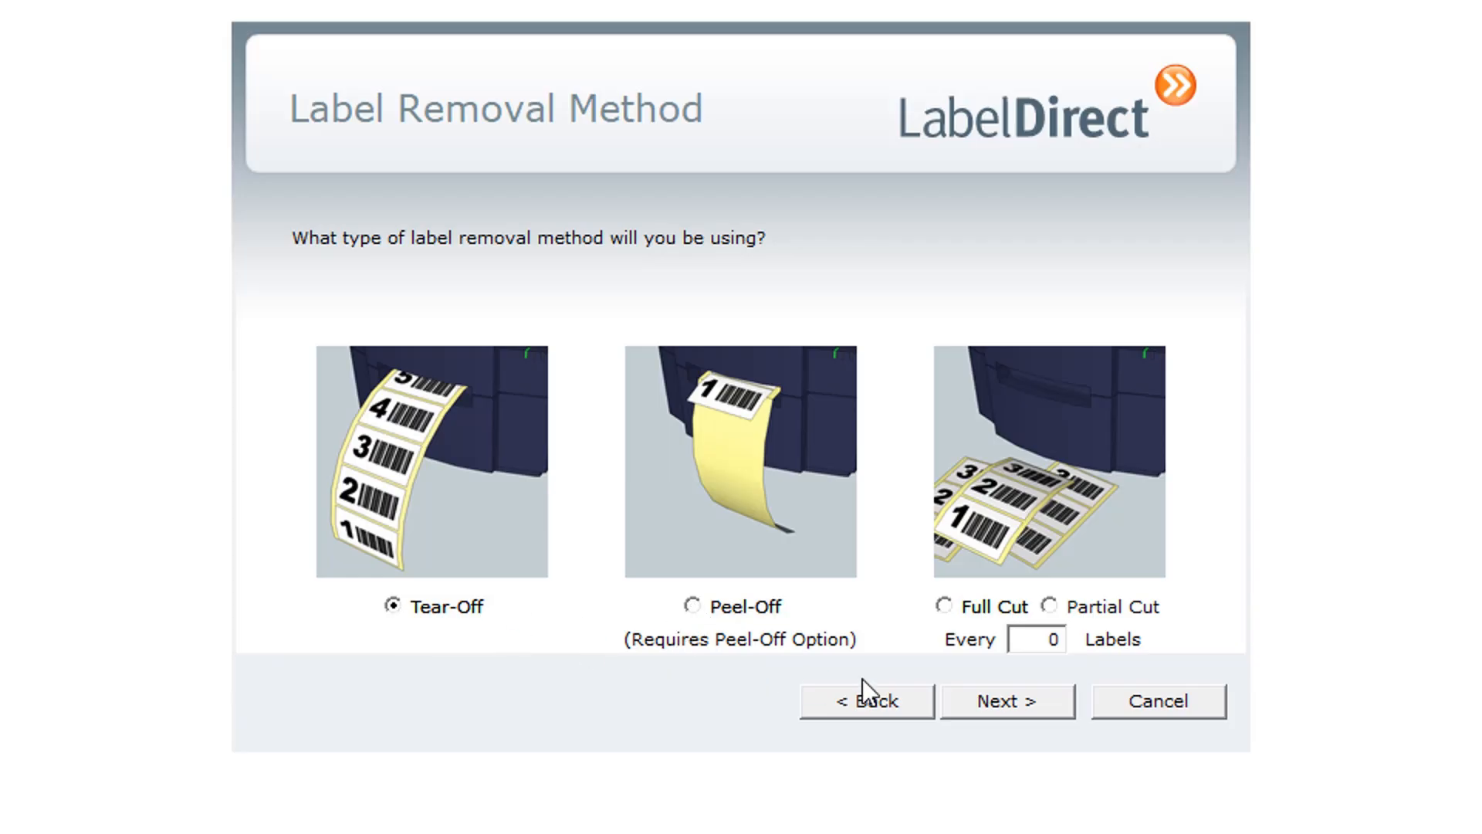
pyautogui.click(1019, 699)
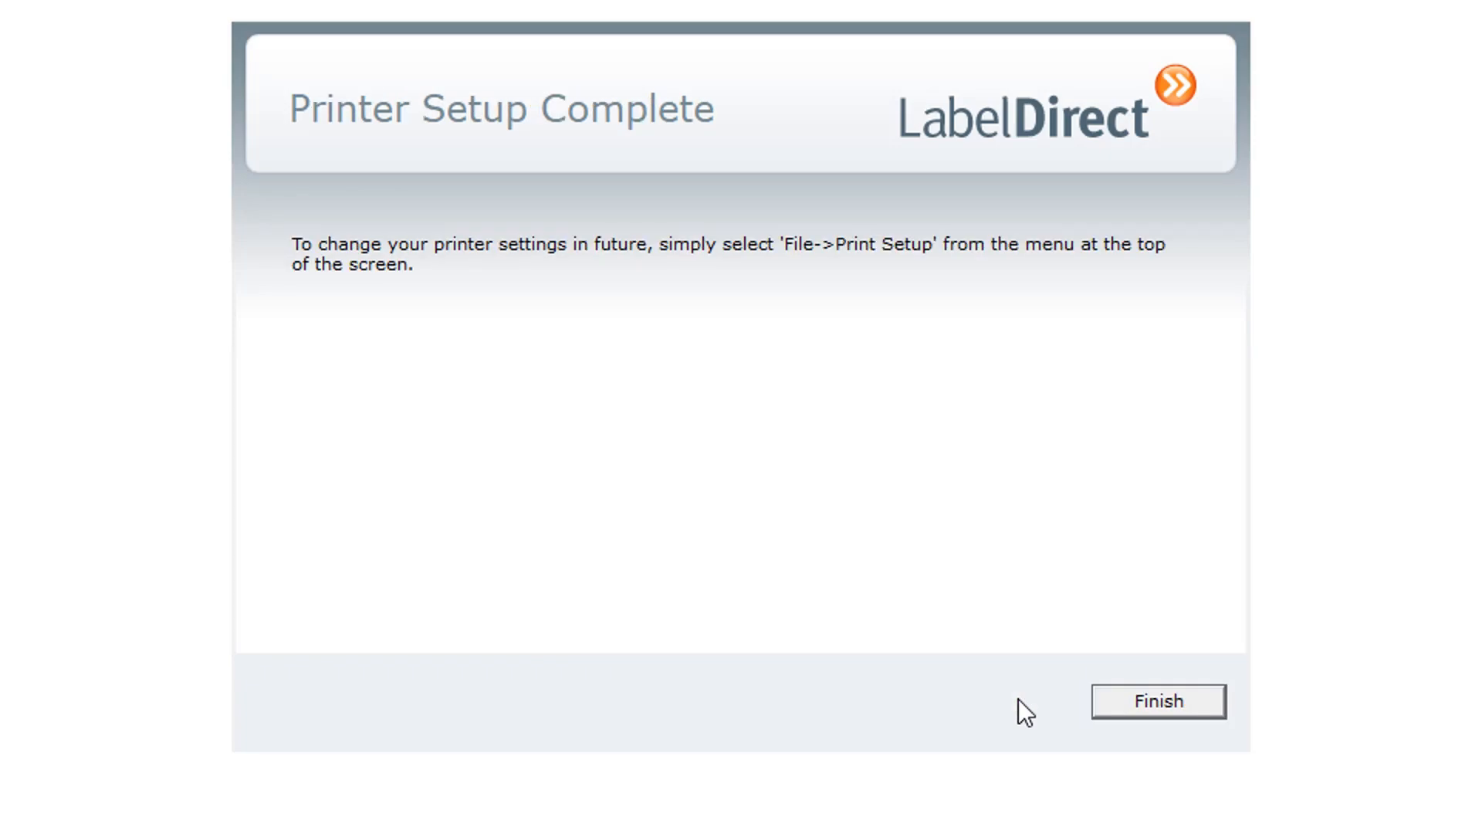
pyautogui.click(1119, 701)
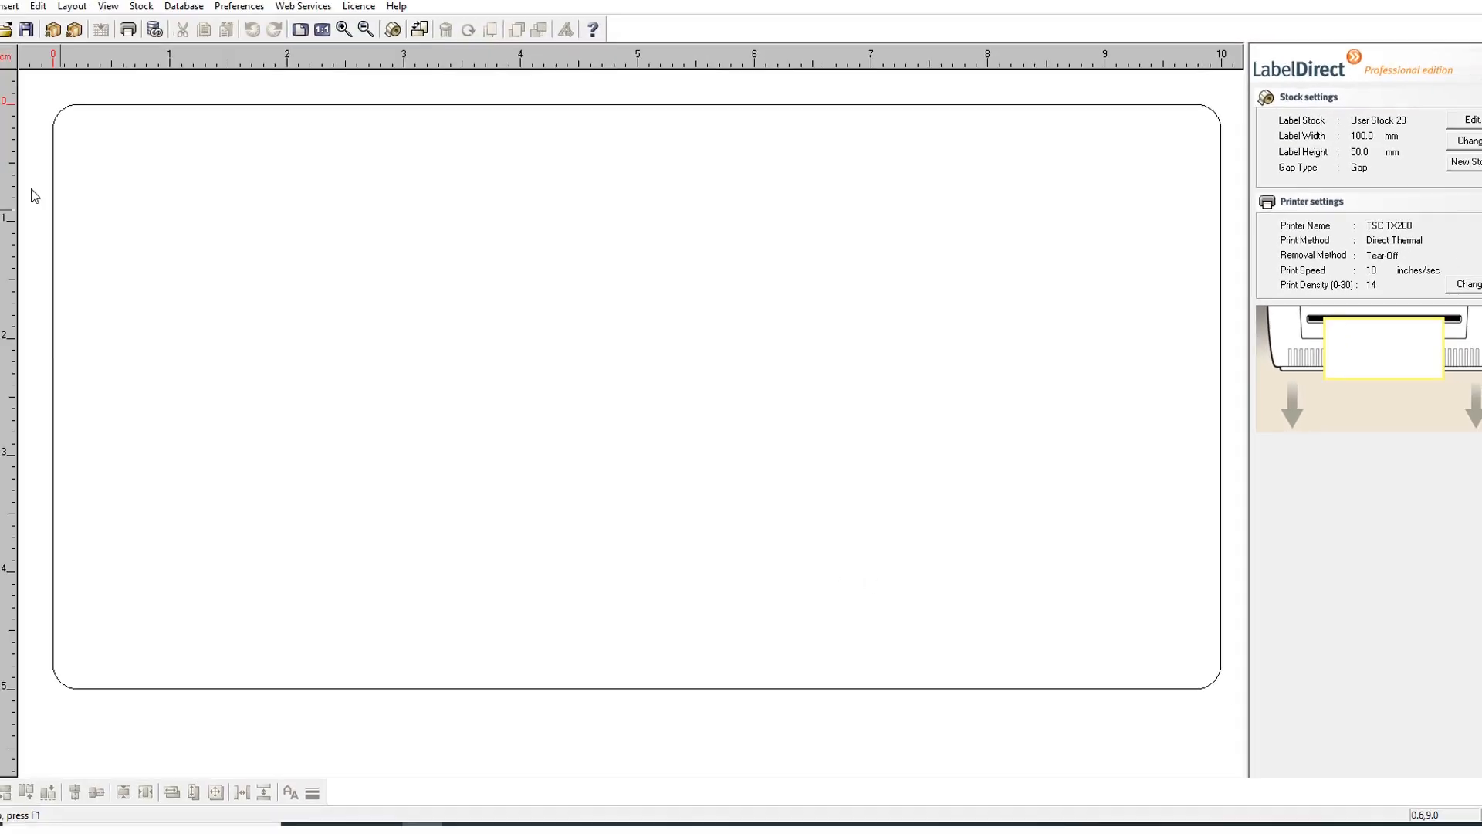
# Place a text element in the upper-left area of the blank label, at about X 10.7 mm, Y 8.7 mm
pyautogui.click(0, 132)
pyautogui.click(174, 202)
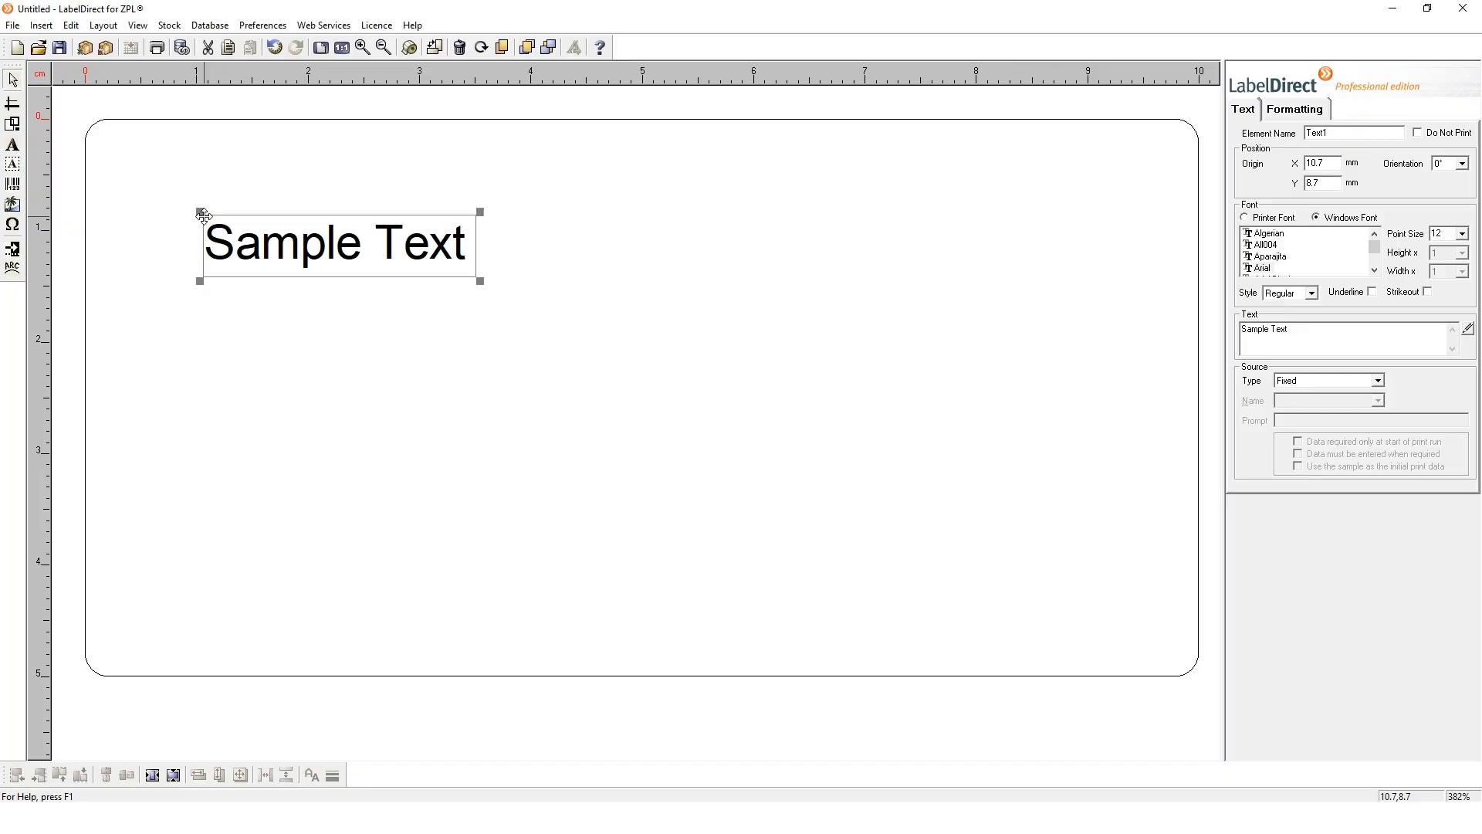
# Save the label as test1234.labz in the LabelDirect ZPL folder
pyautogui.click(13, 25)
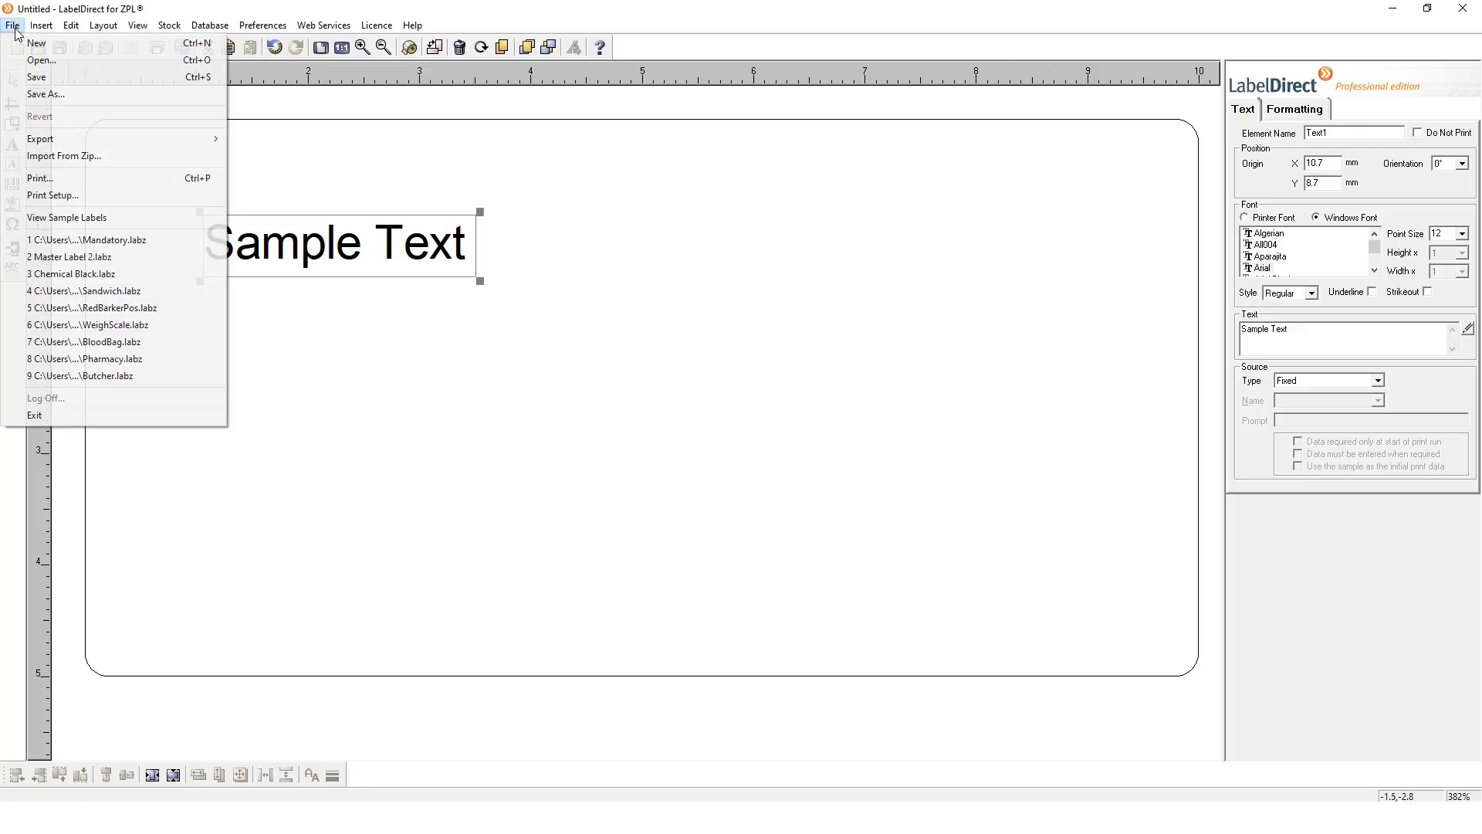
pyautogui.click(37, 77)
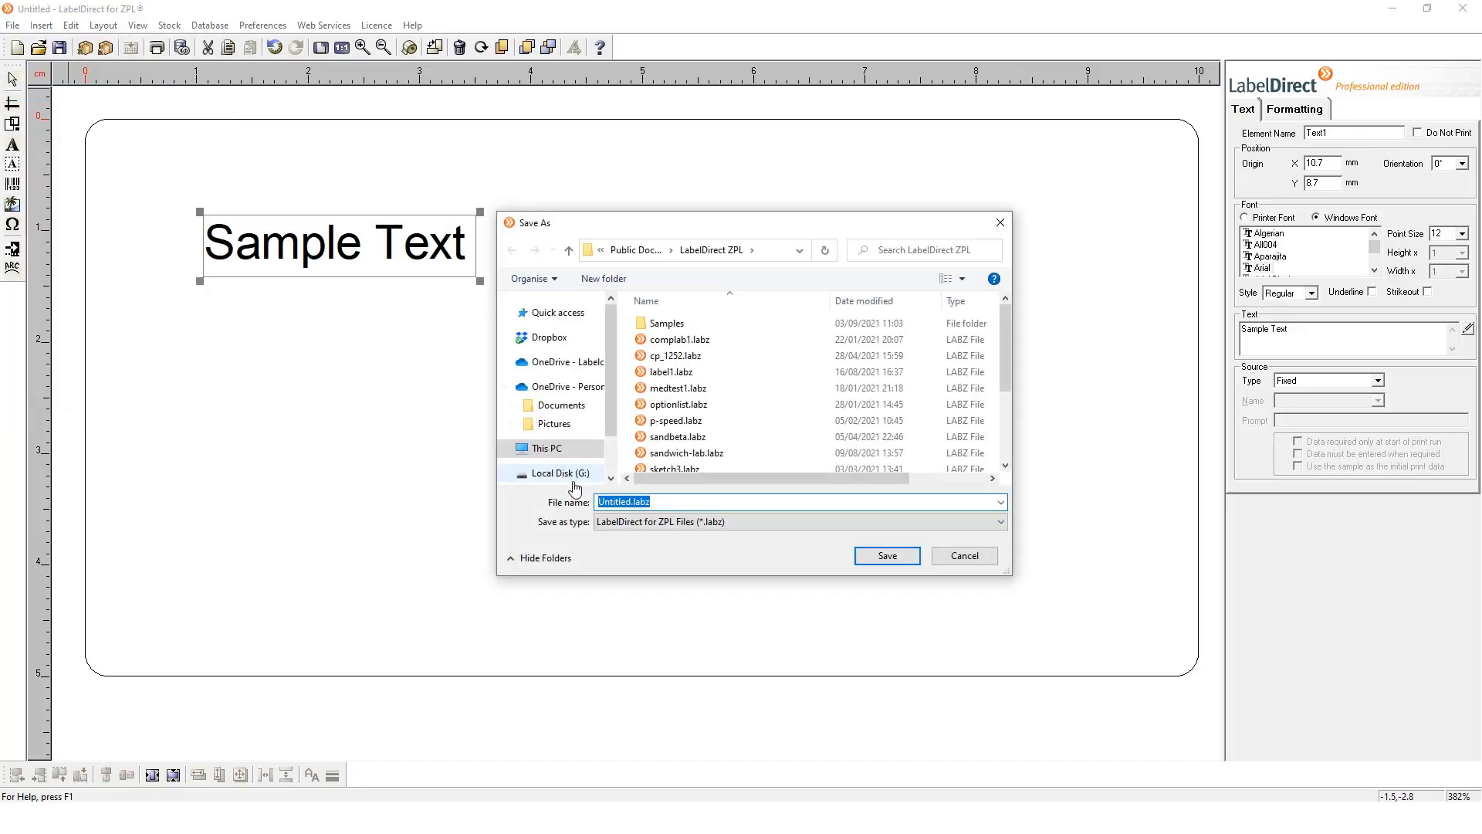
pyautogui.click(630, 501)
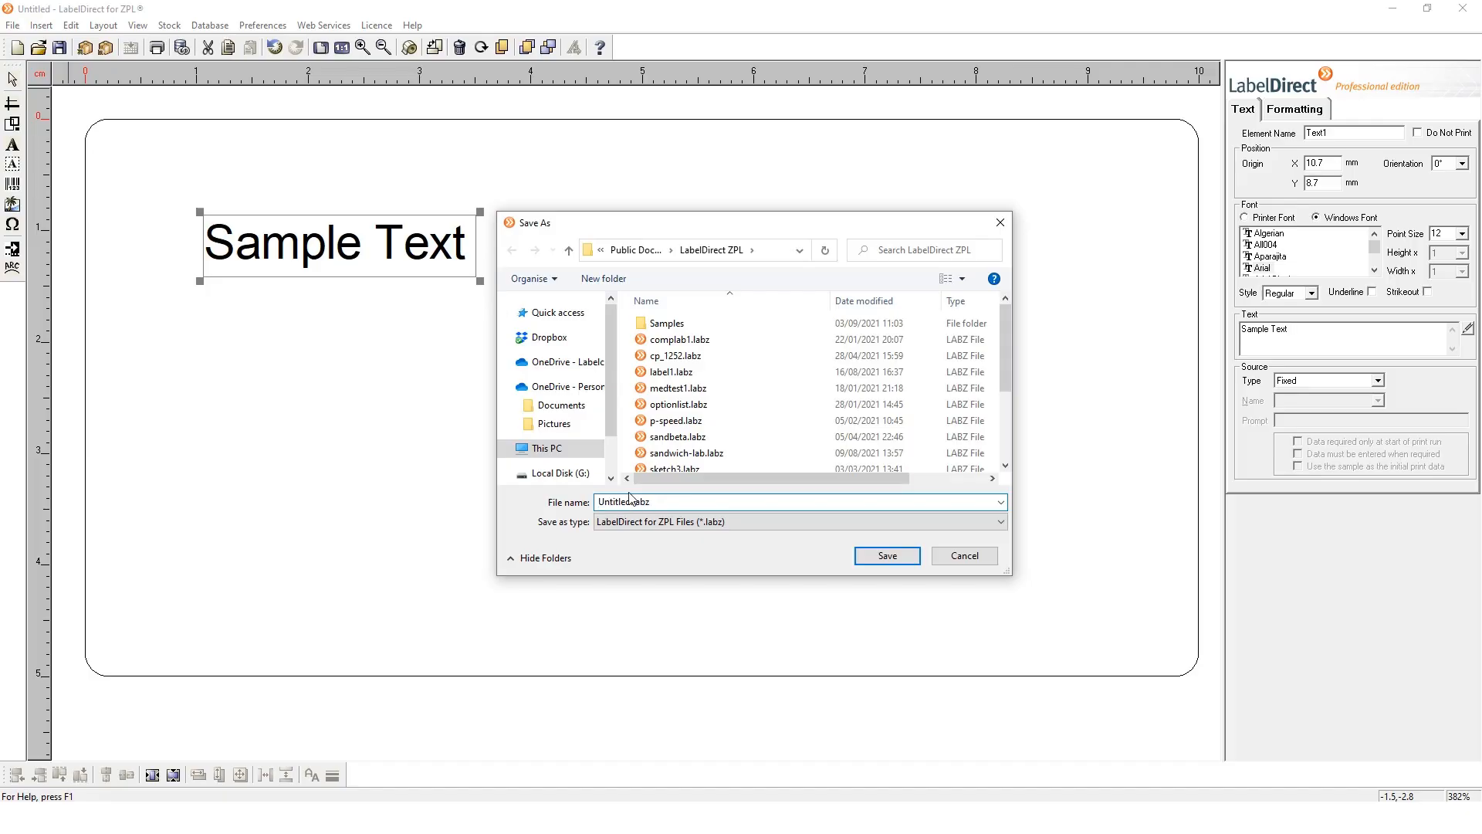
pyautogui.press('BackSpace')
pyautogui.press('BackSpace')
pyautogui.press('BackSpace')
pyautogui.press('BackSpace')
pyautogui.press('BackSpace')
pyautogui.press('BackSpace')
pyautogui.press('BackSpace')
pyautogui.press('BackSpace')
pyautogui.write('test1234')
pyautogui.click(888, 556)
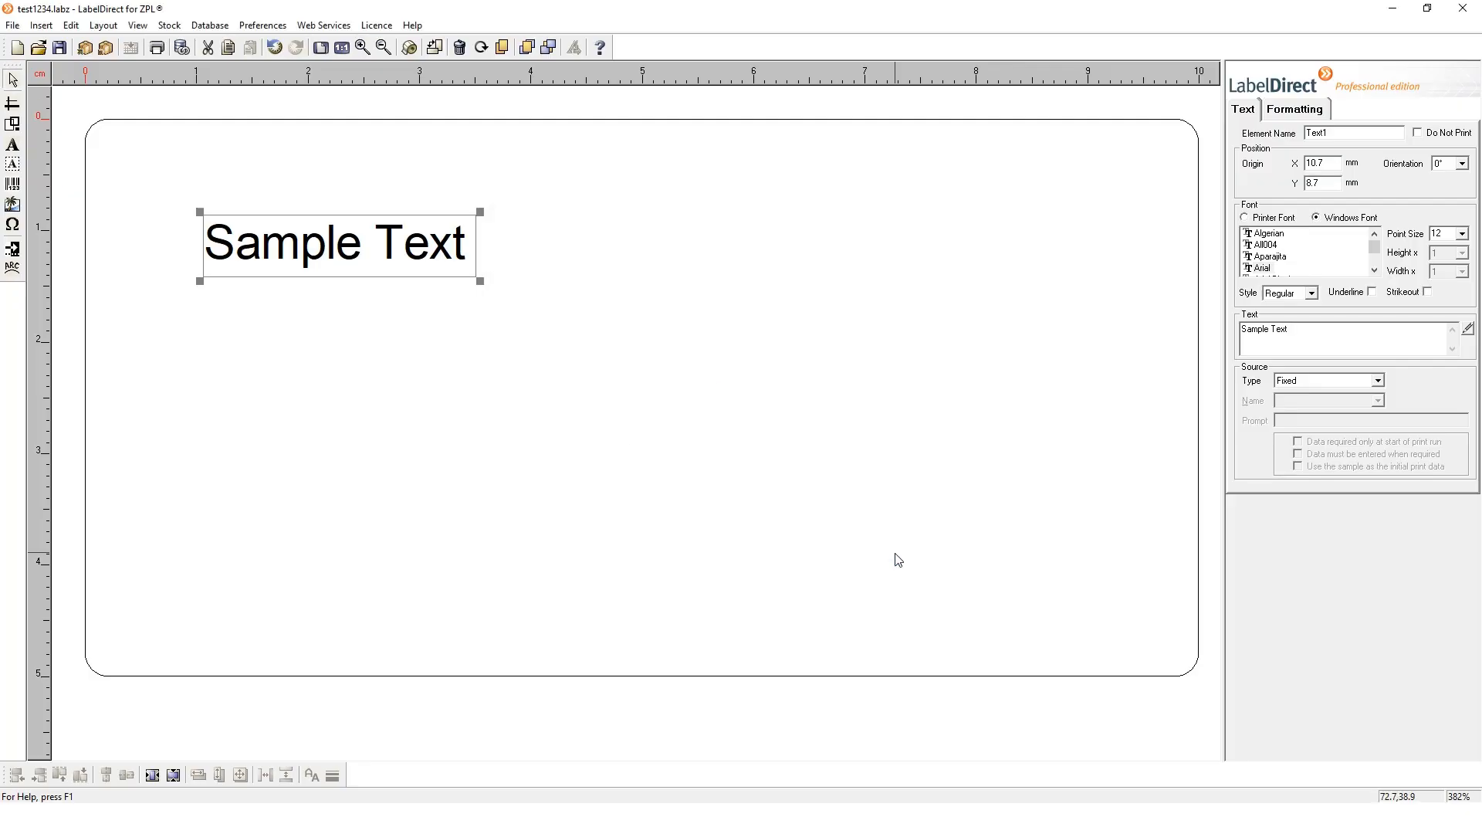
# Deselect the text element, review the current label stock's dimensions, media and shape settings, and close them without changes
pyautogui.click(894, 554)
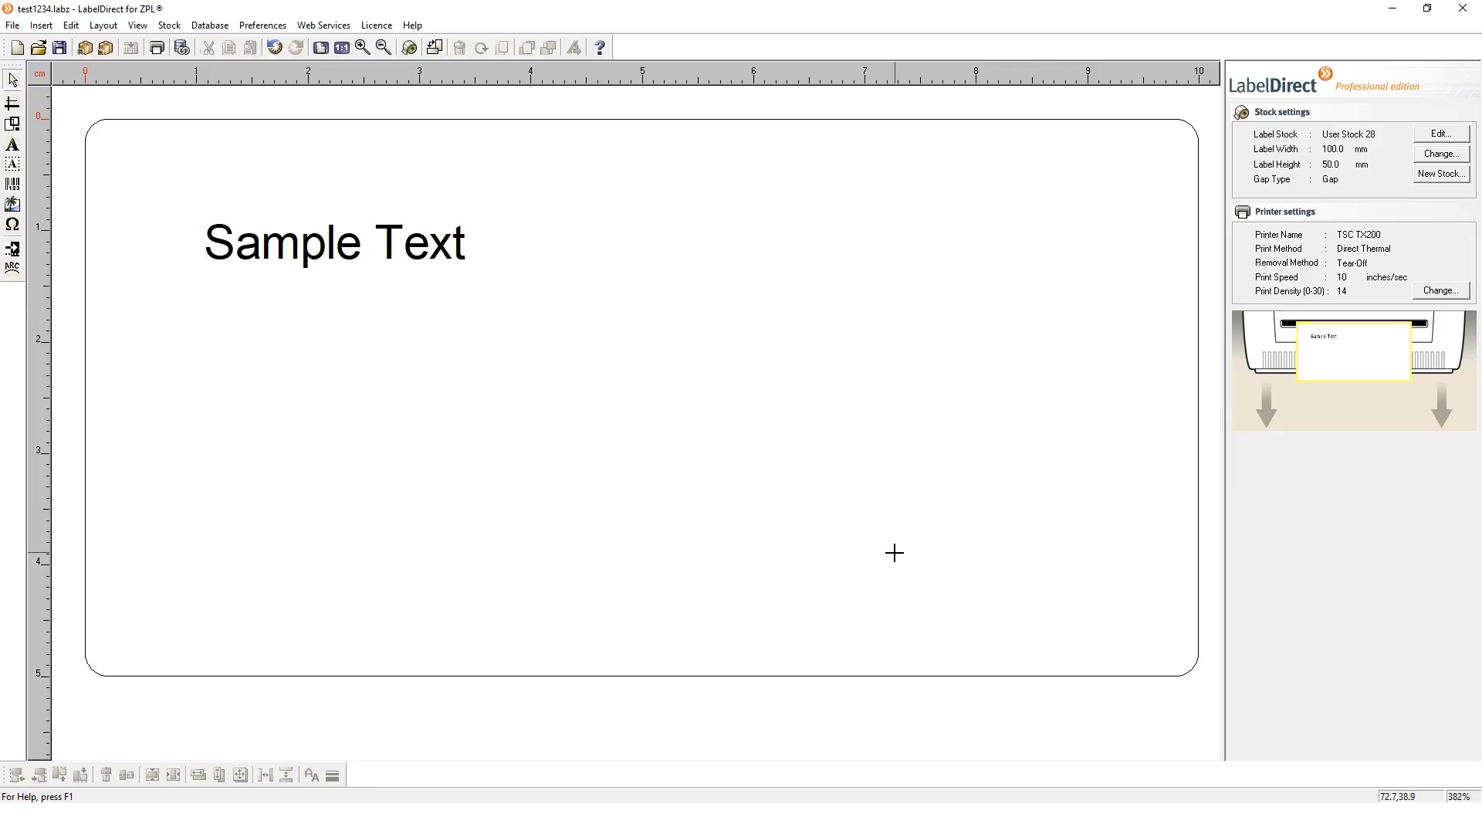
pyautogui.click(1441, 135)
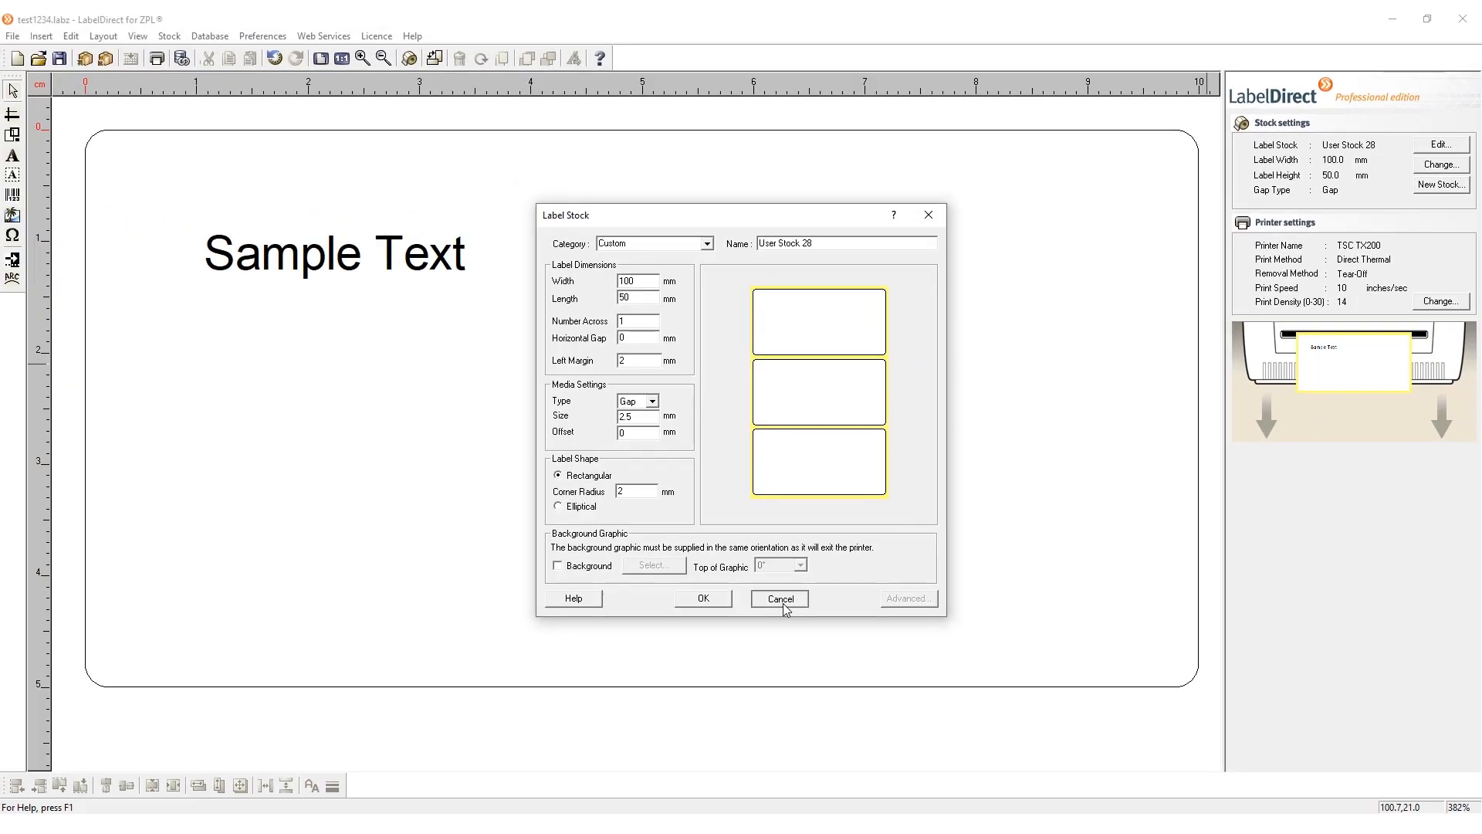
pyautogui.click(780, 599)
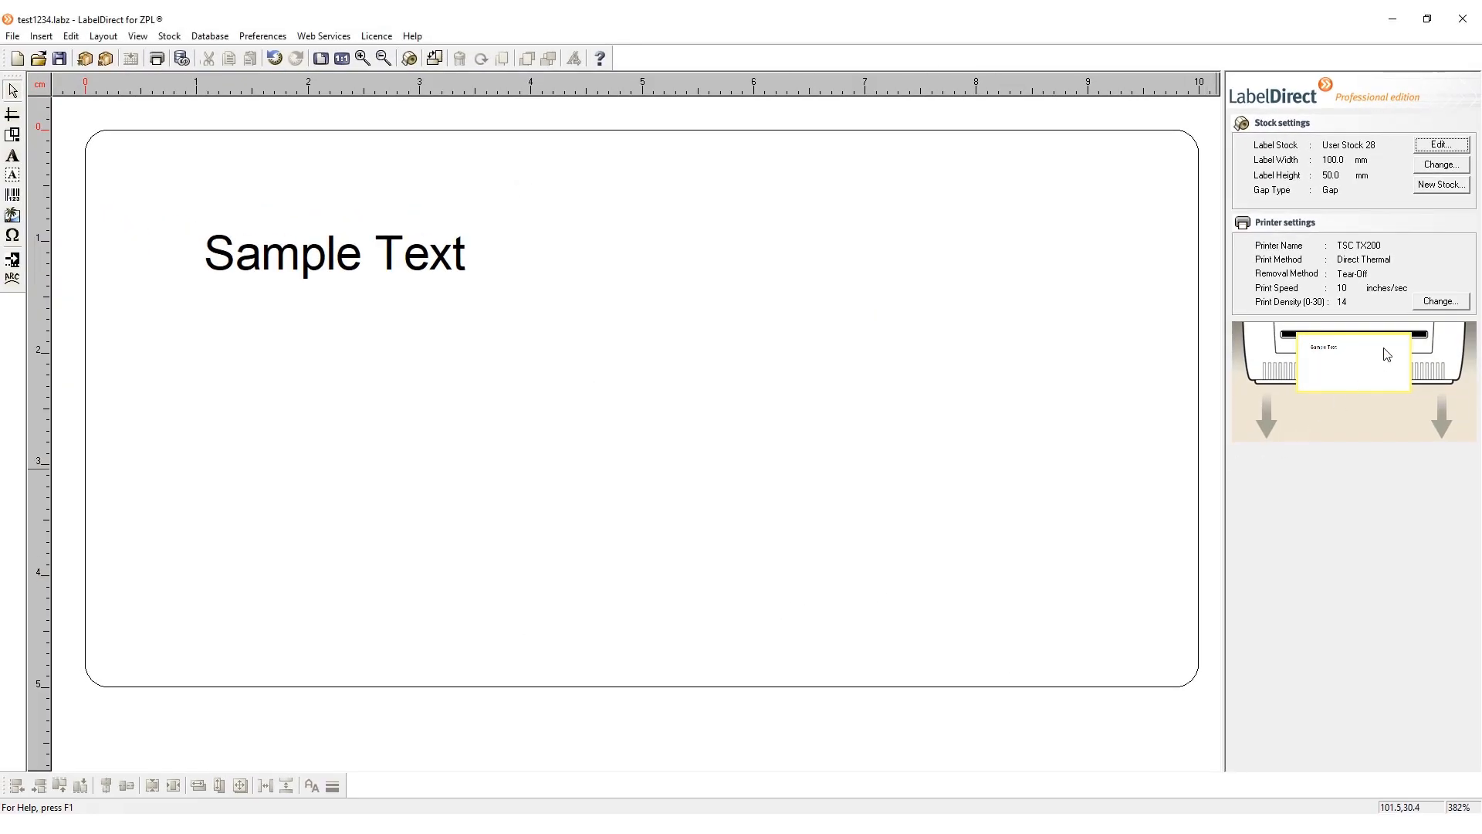
# Review the printer's issue, speed and print settings, accept them as they are, and save the label again
pyautogui.click(1441, 301)
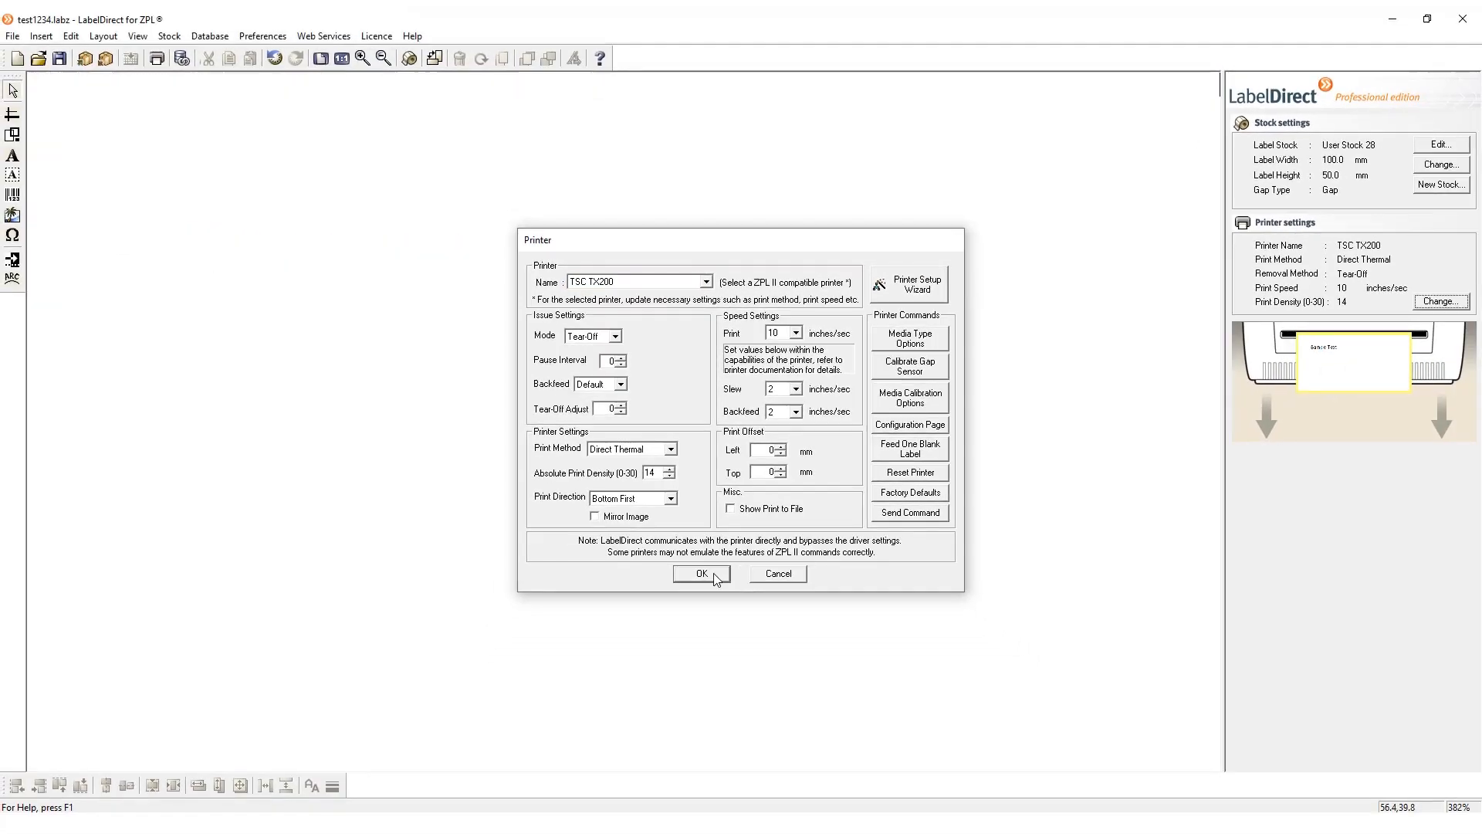
pyautogui.click(701, 573)
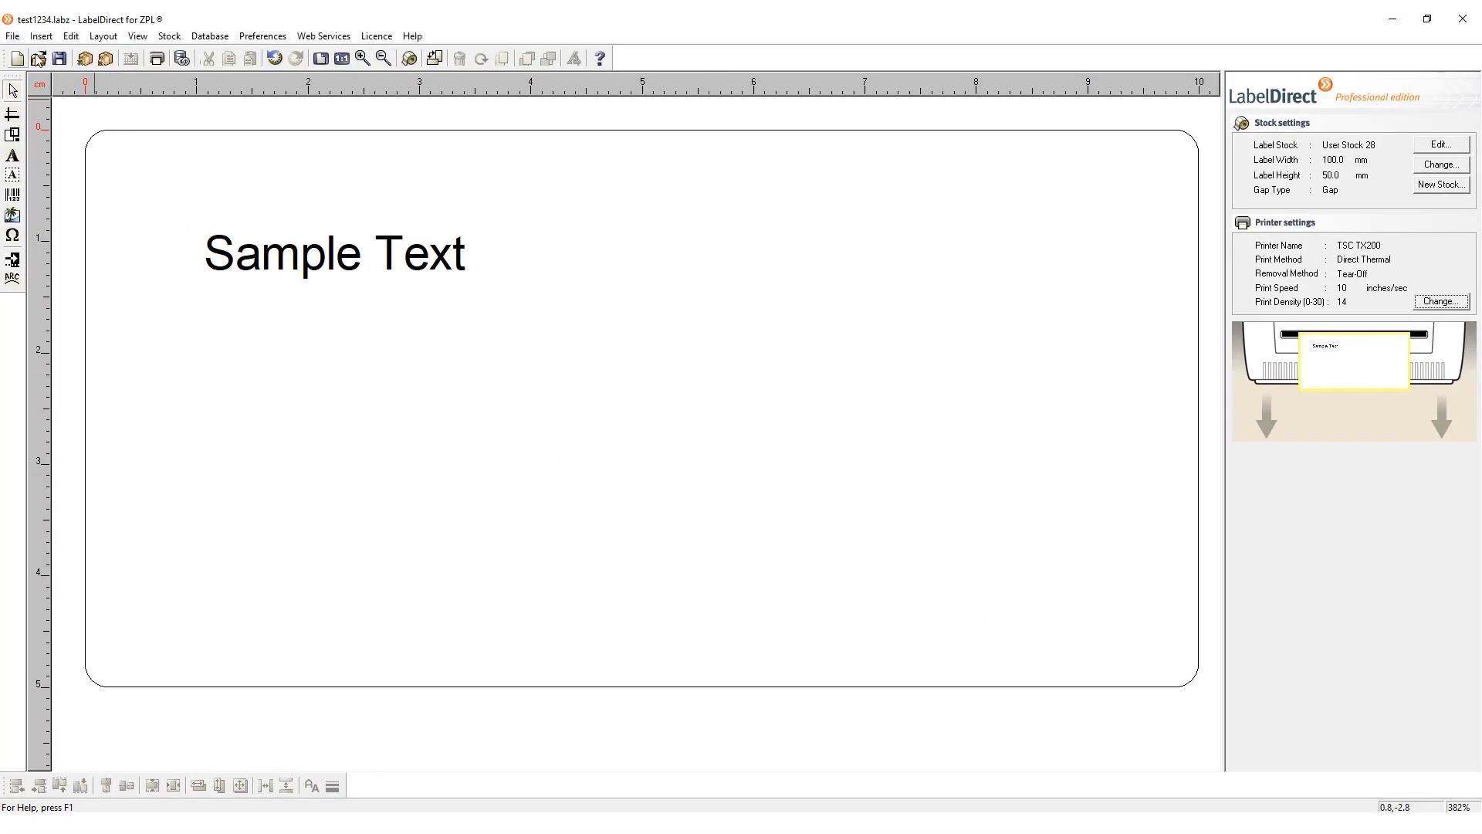
pyautogui.click(59, 61)
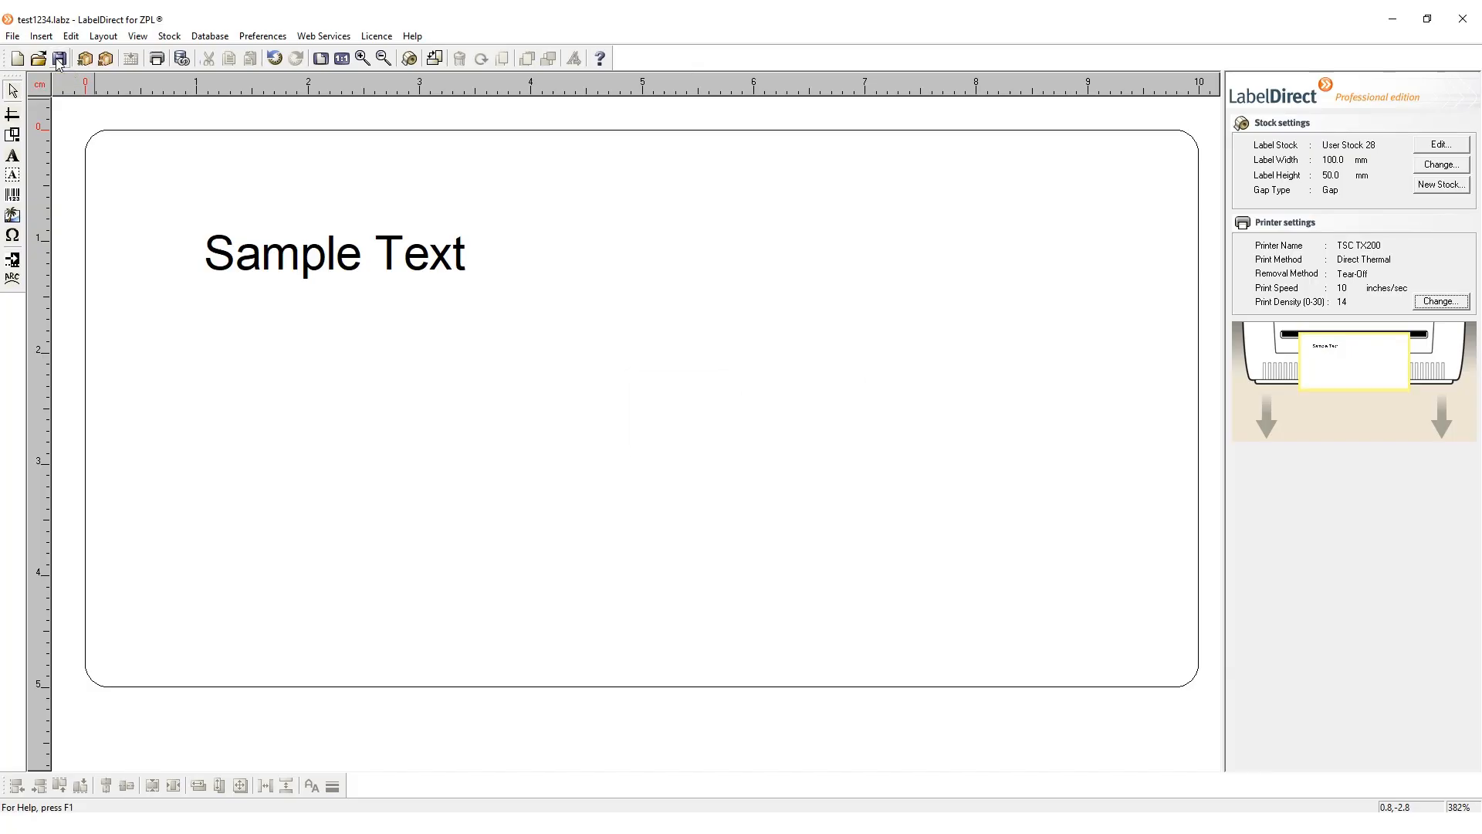